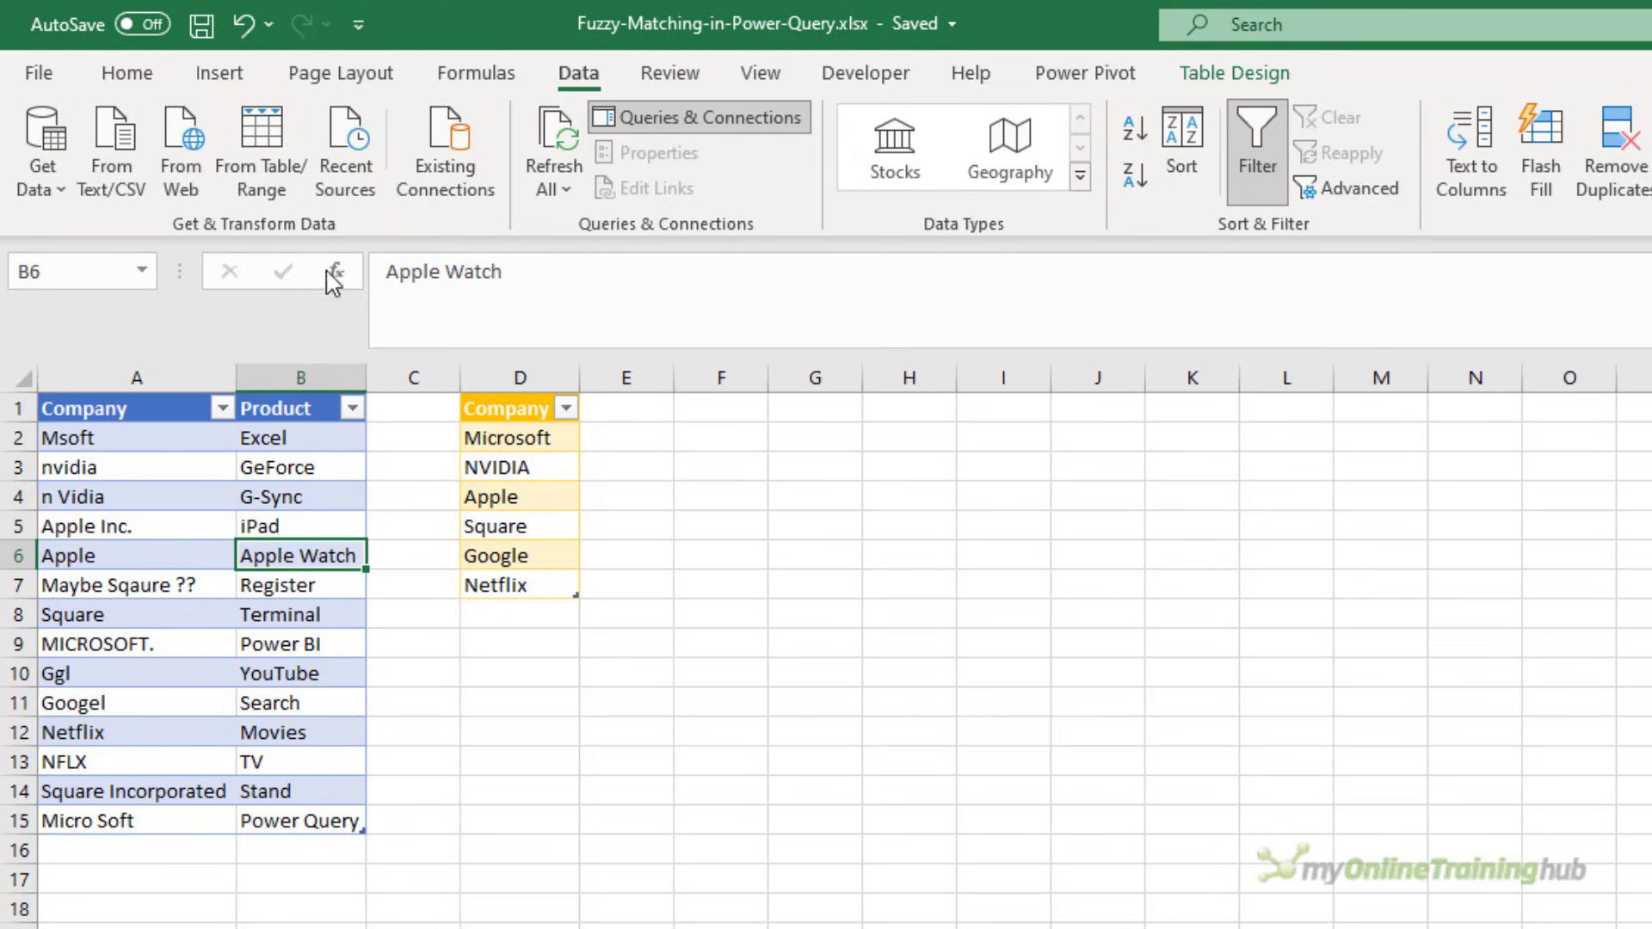
Load the Company and Product table into Power Query as a connection-only query.
{"action": "left_click", "coordinate": [251, 155]}
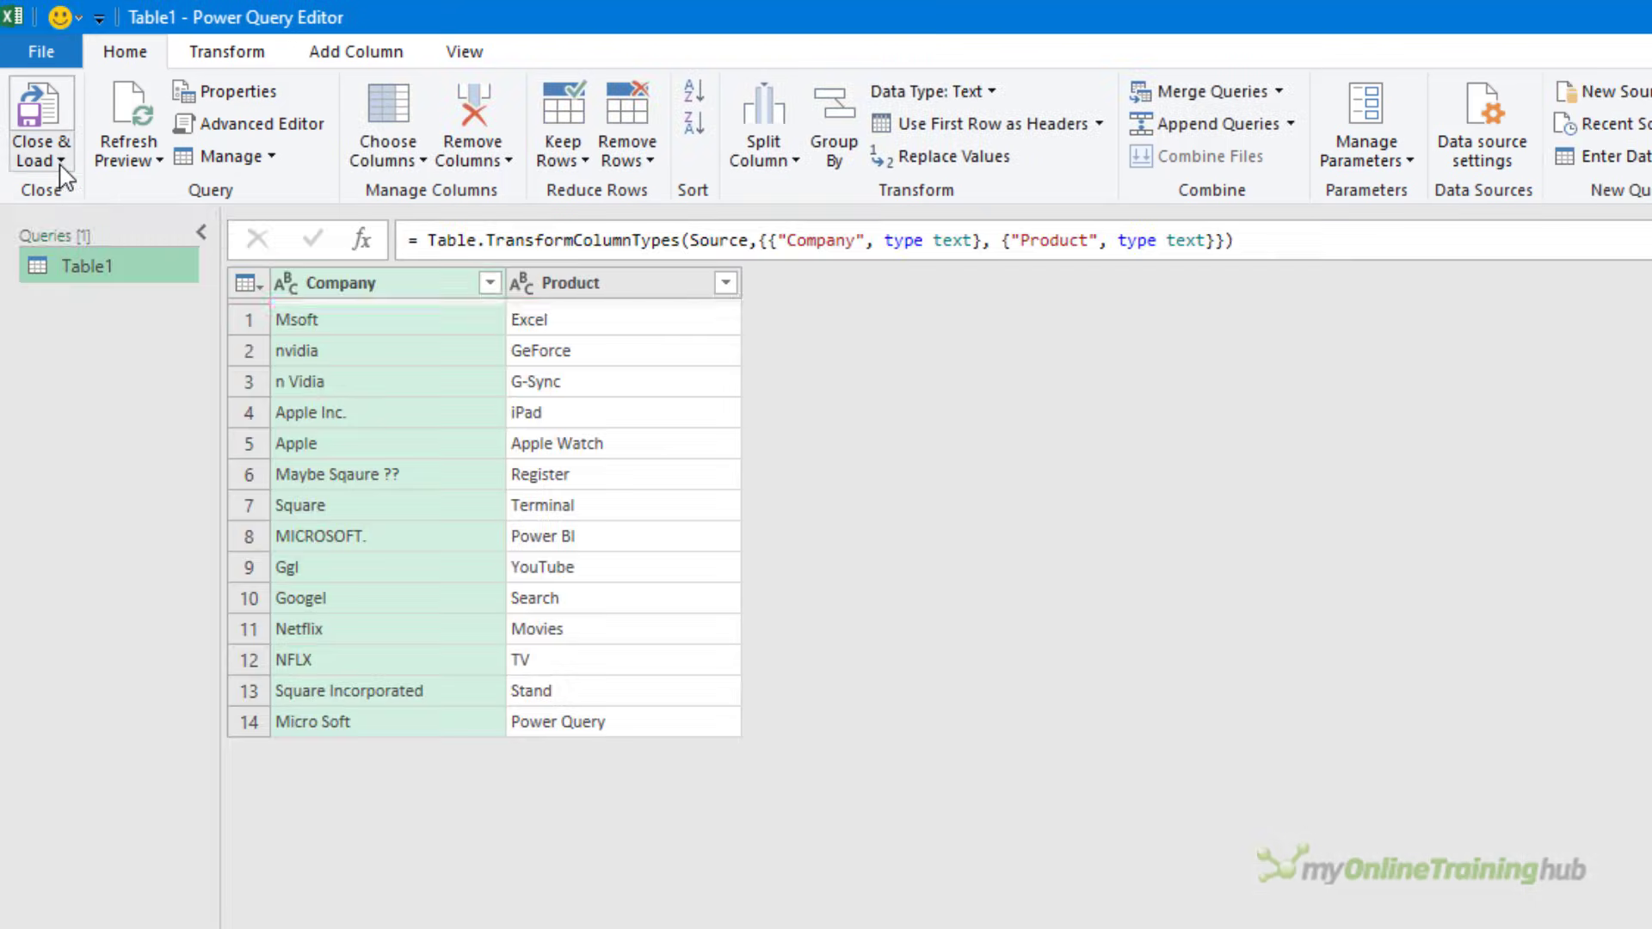
{"action": "left_click", "coordinate": [57, 161]}
{"action": "left_click", "coordinate": [128, 223]}
{"action": "left_click", "coordinate": [1342, 647]}
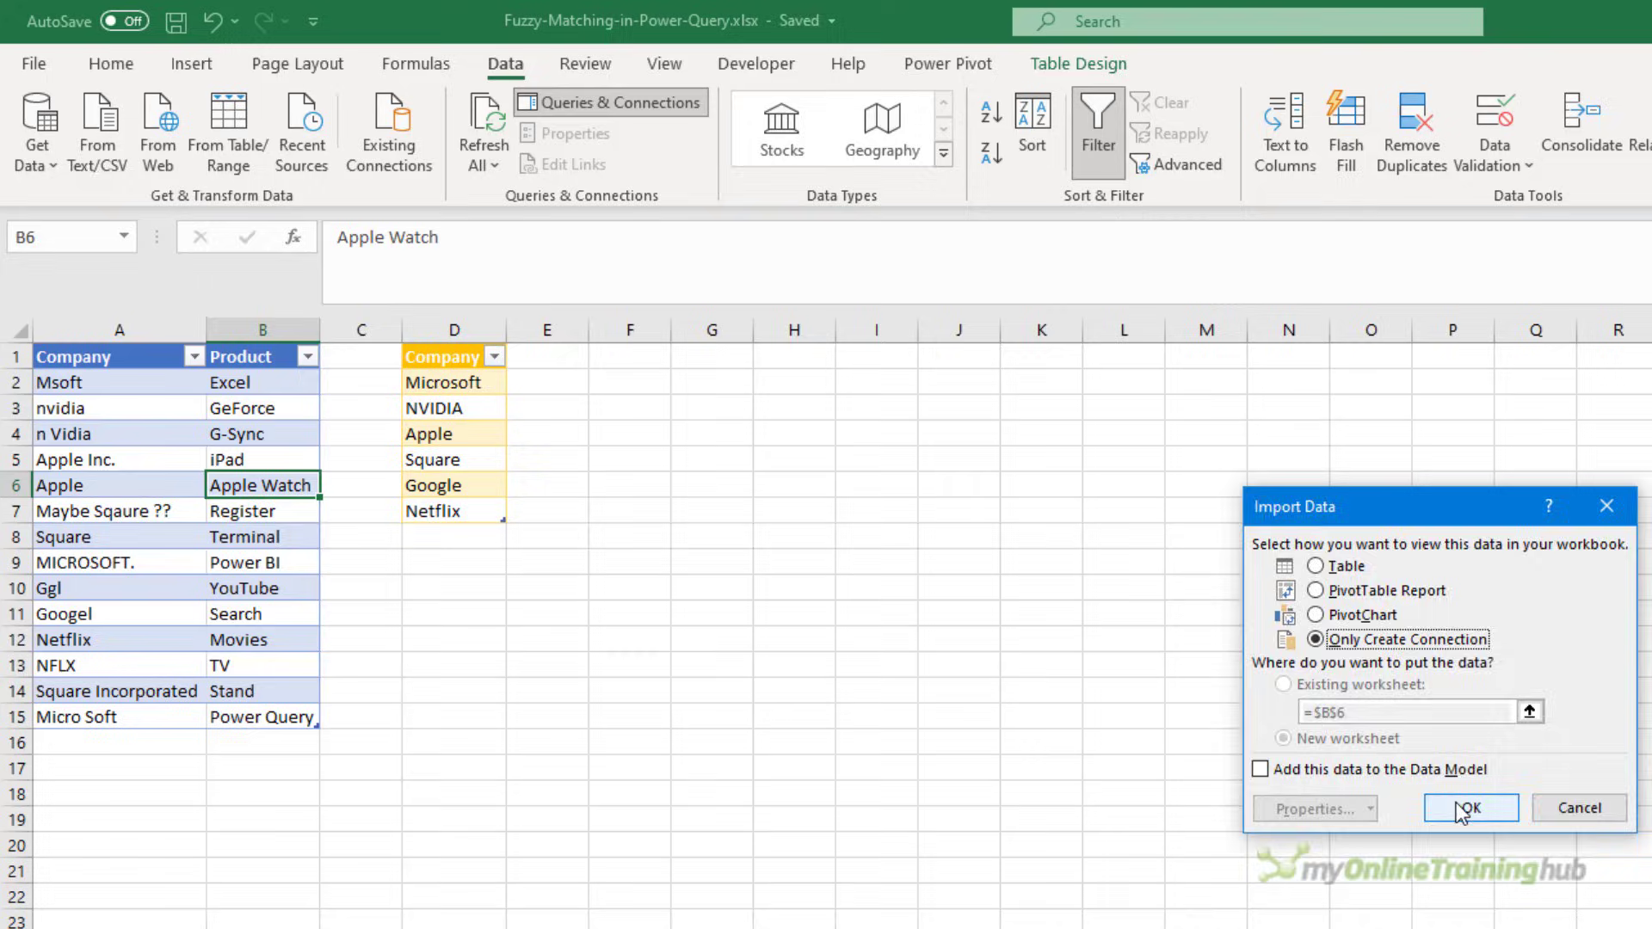
{"action": "left_click", "coordinate": [1472, 809]}
Load the single-column Company table in column D into Power Query as a connection-only query.
{"action": "left_click", "coordinate": [451, 437]}
{"action": "left_click", "coordinate": [229, 125]}
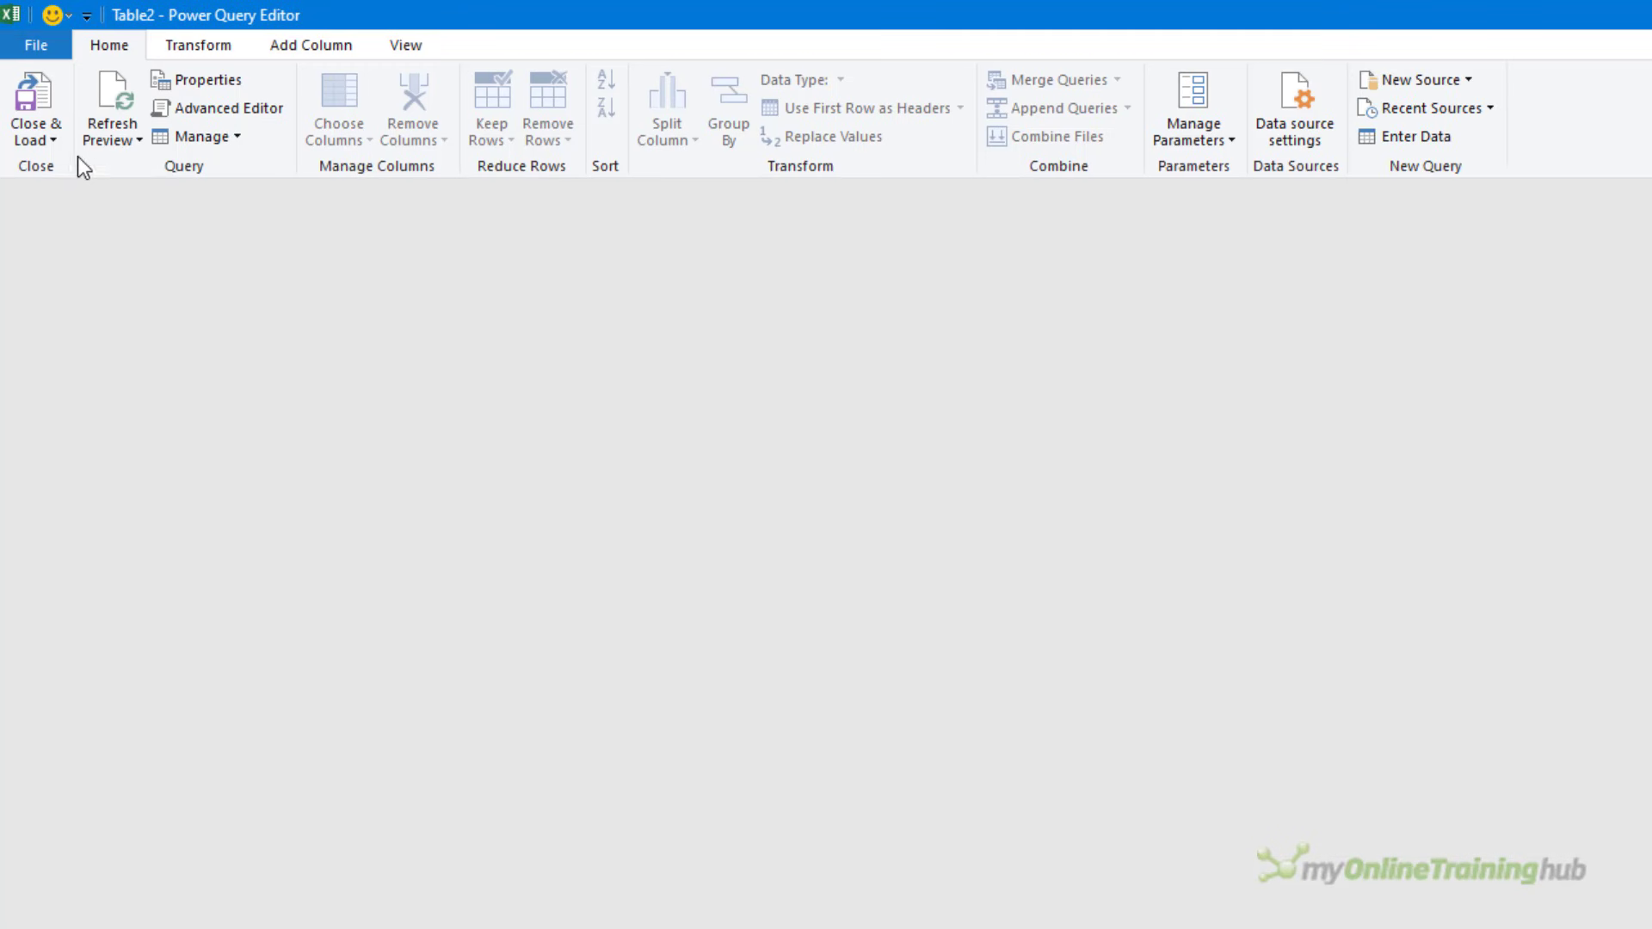
{"action": "left_click", "coordinate": [42, 141]}
{"action": "left_click", "coordinate": [70, 197]}
{"action": "left_click", "coordinate": [1342, 647]}
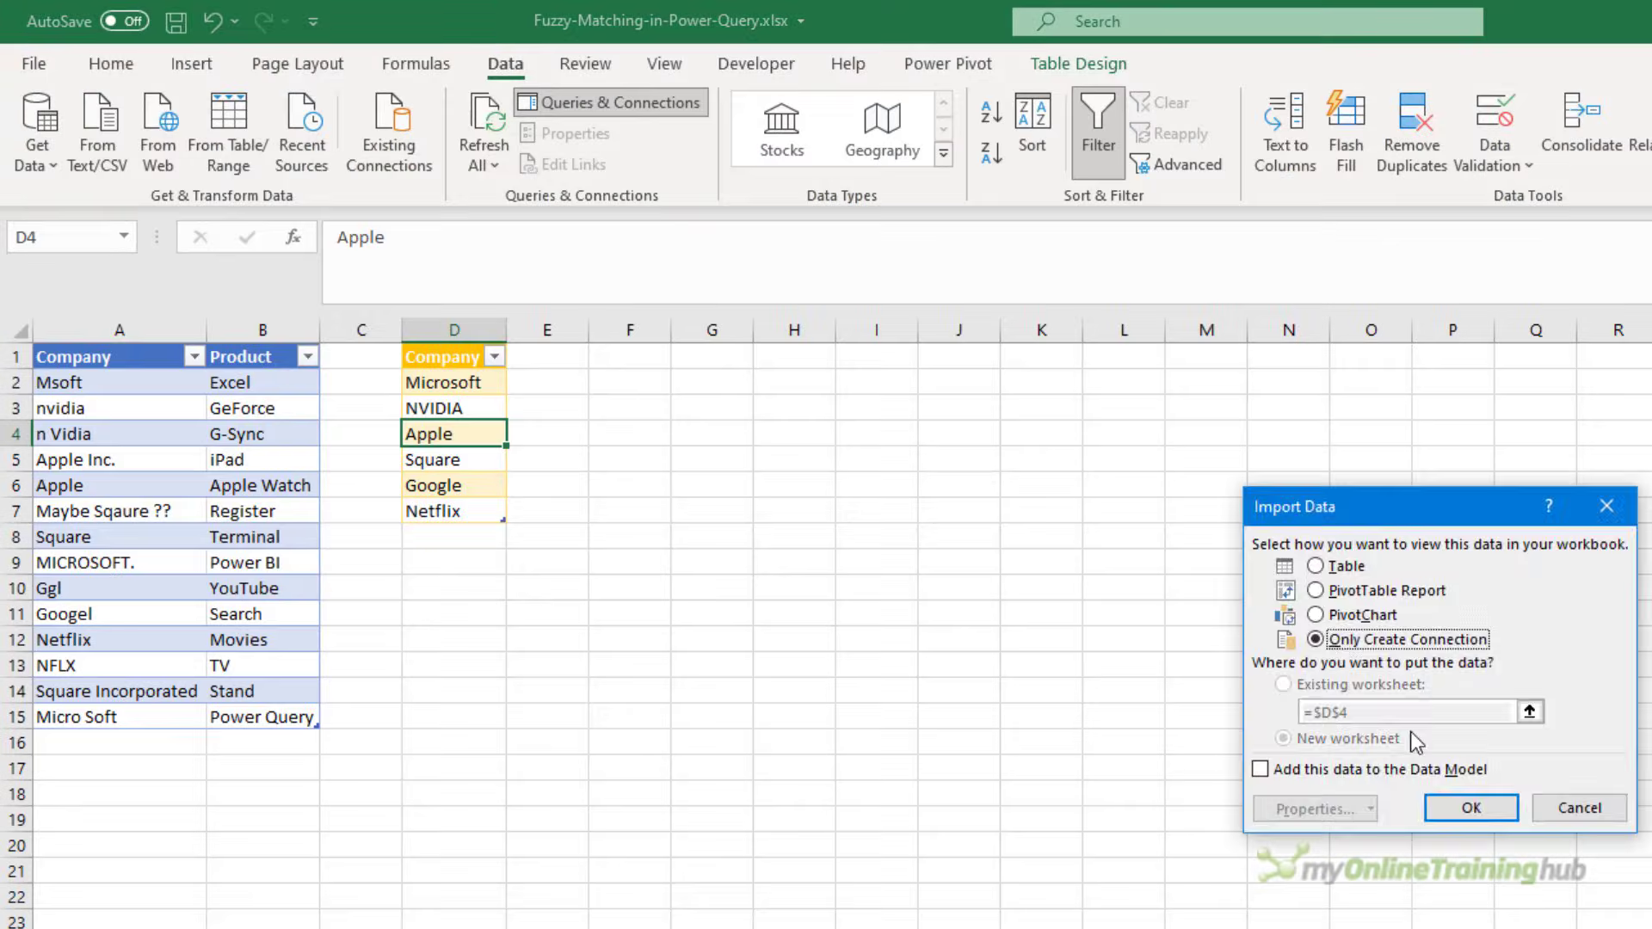
{"action": "left_click", "coordinate": [1467, 813]}
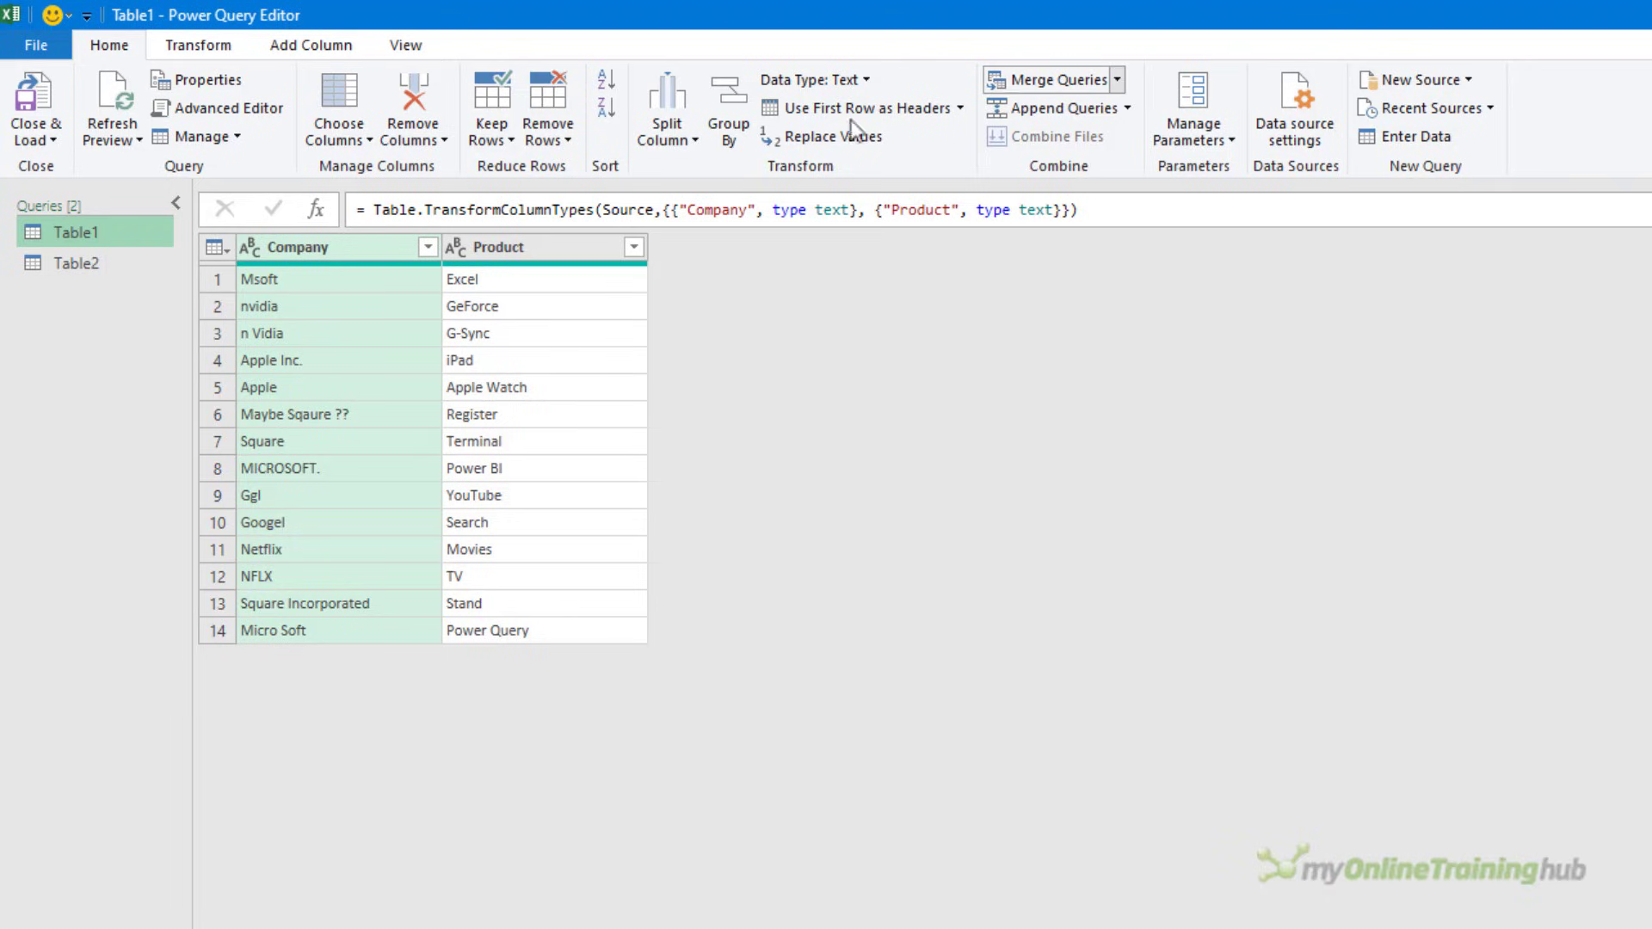
Set up a new merge query joining Table1 with Table2 on their Company columns.
{"action": "left_click", "coordinate": [1118, 79]}
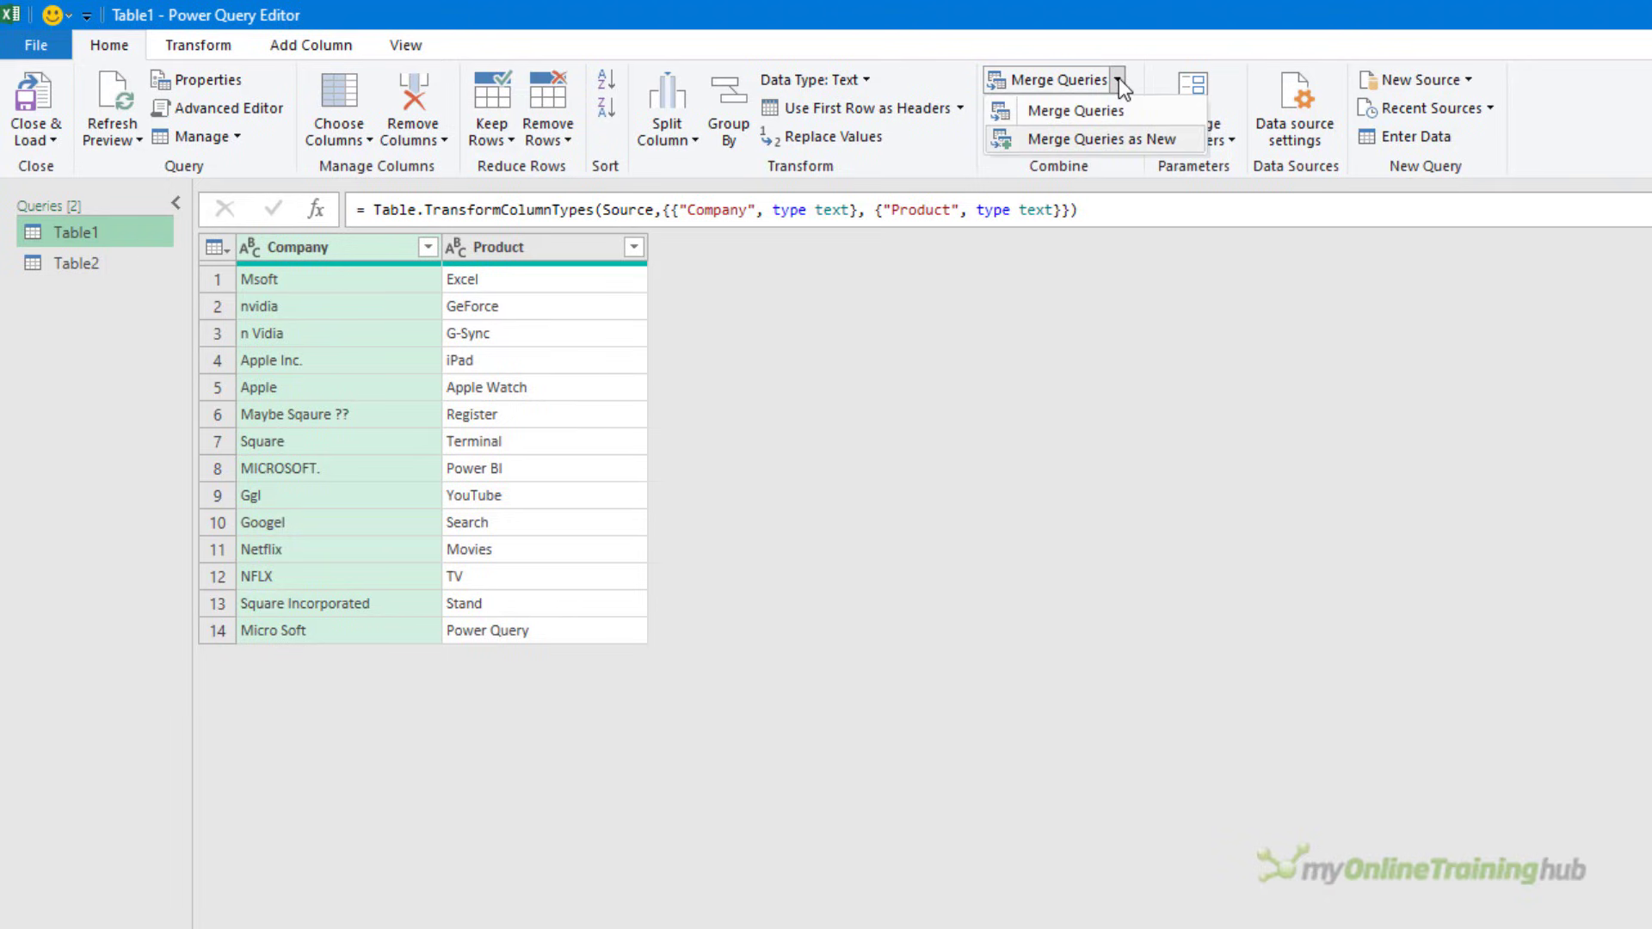
{"action": "left_click", "coordinate": [1084, 141]}
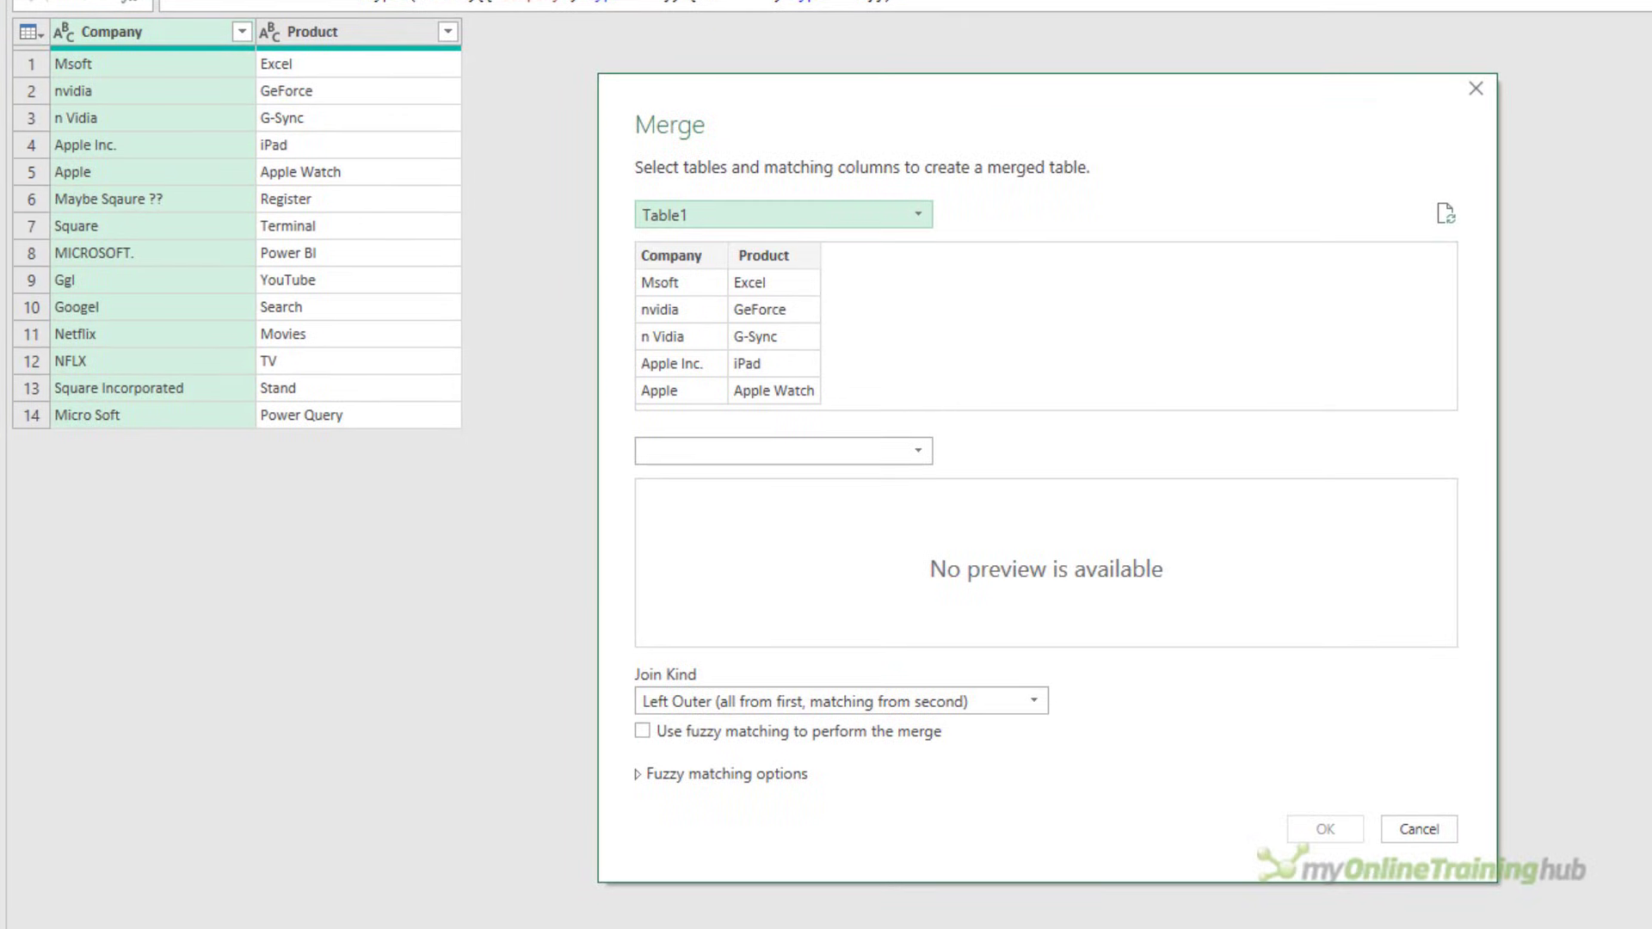
{"action": "left_click", "coordinate": [819, 454]}
{"action": "left_click", "coordinate": [742, 520]}
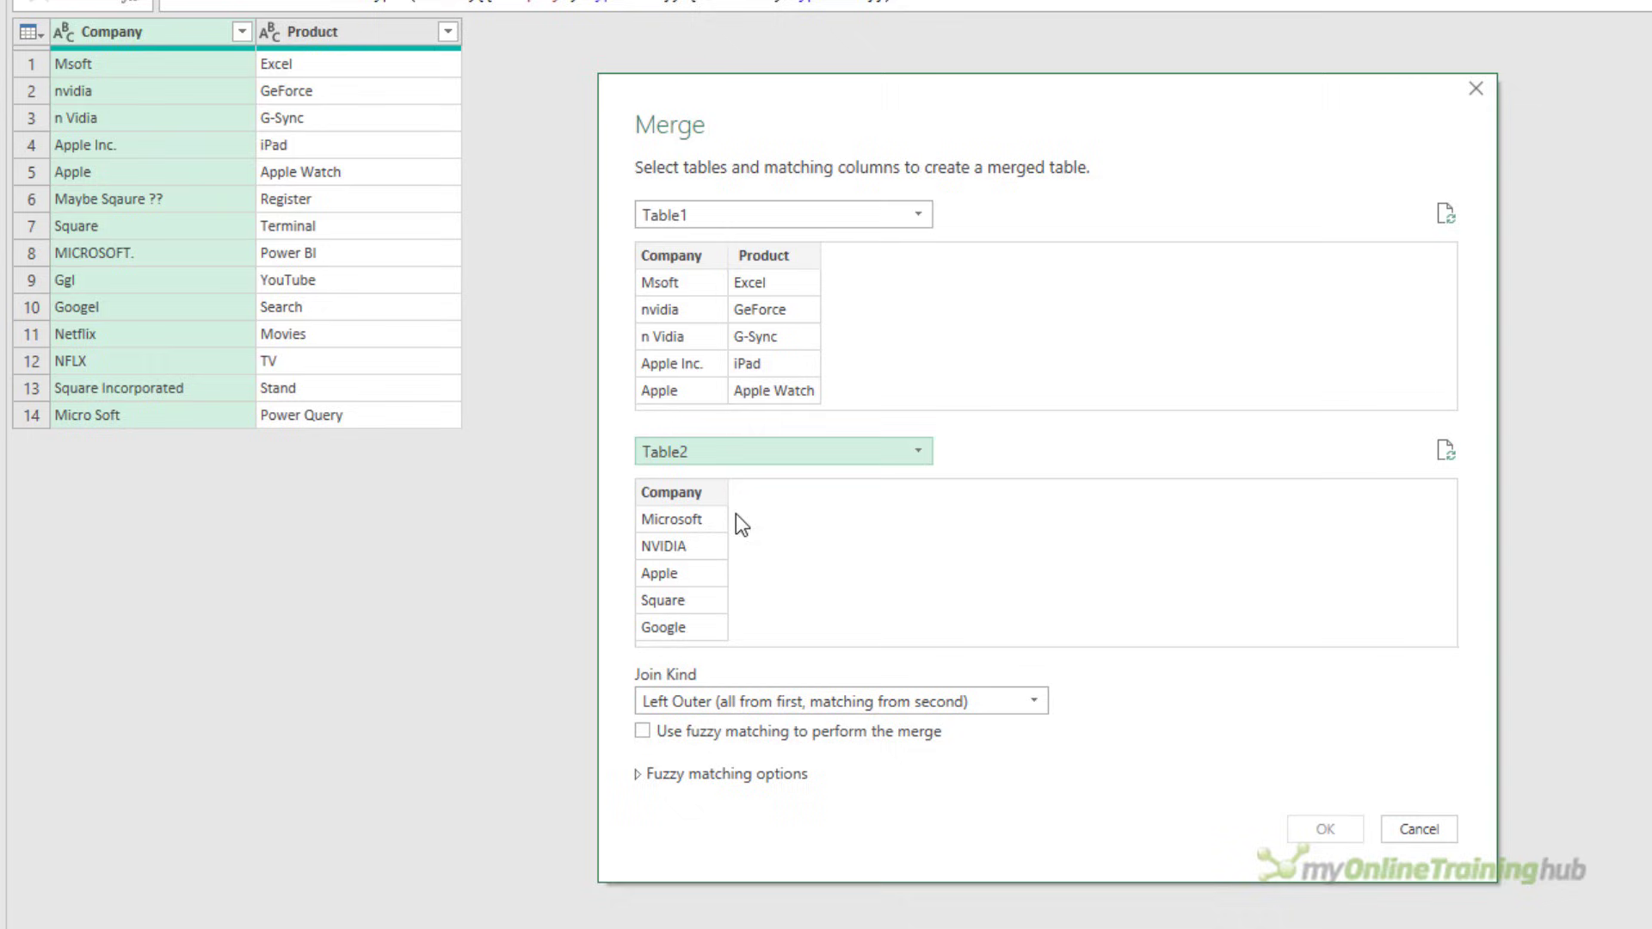
{"action": "left_click", "coordinate": [663, 262]}
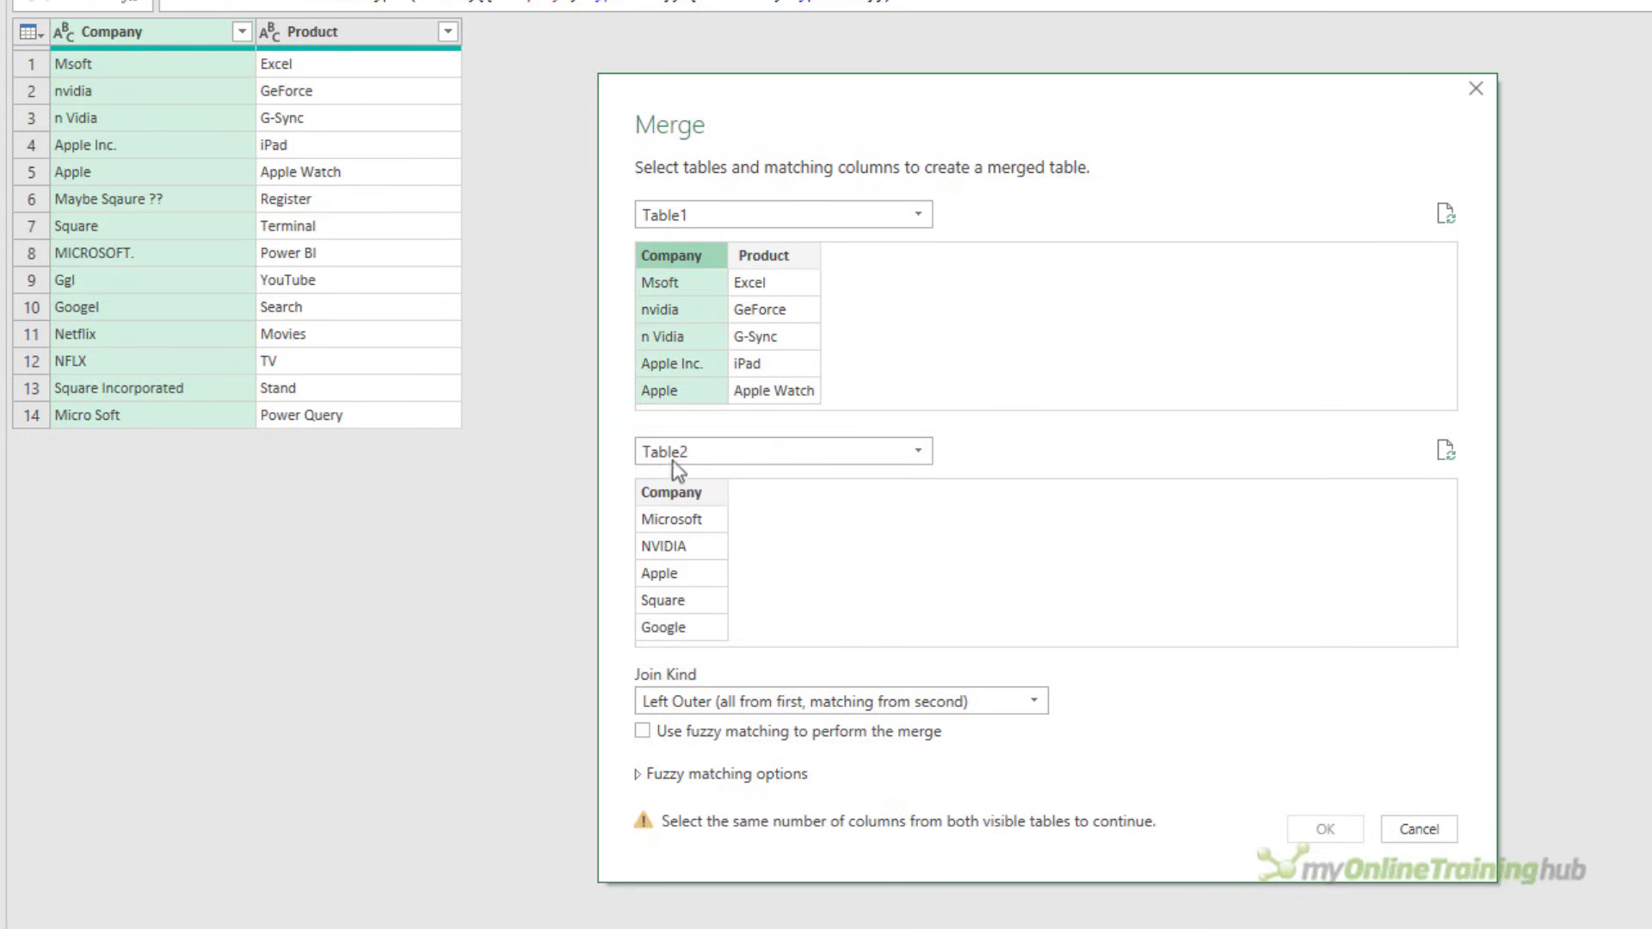
{"action": "left_click", "coordinate": [674, 497]}
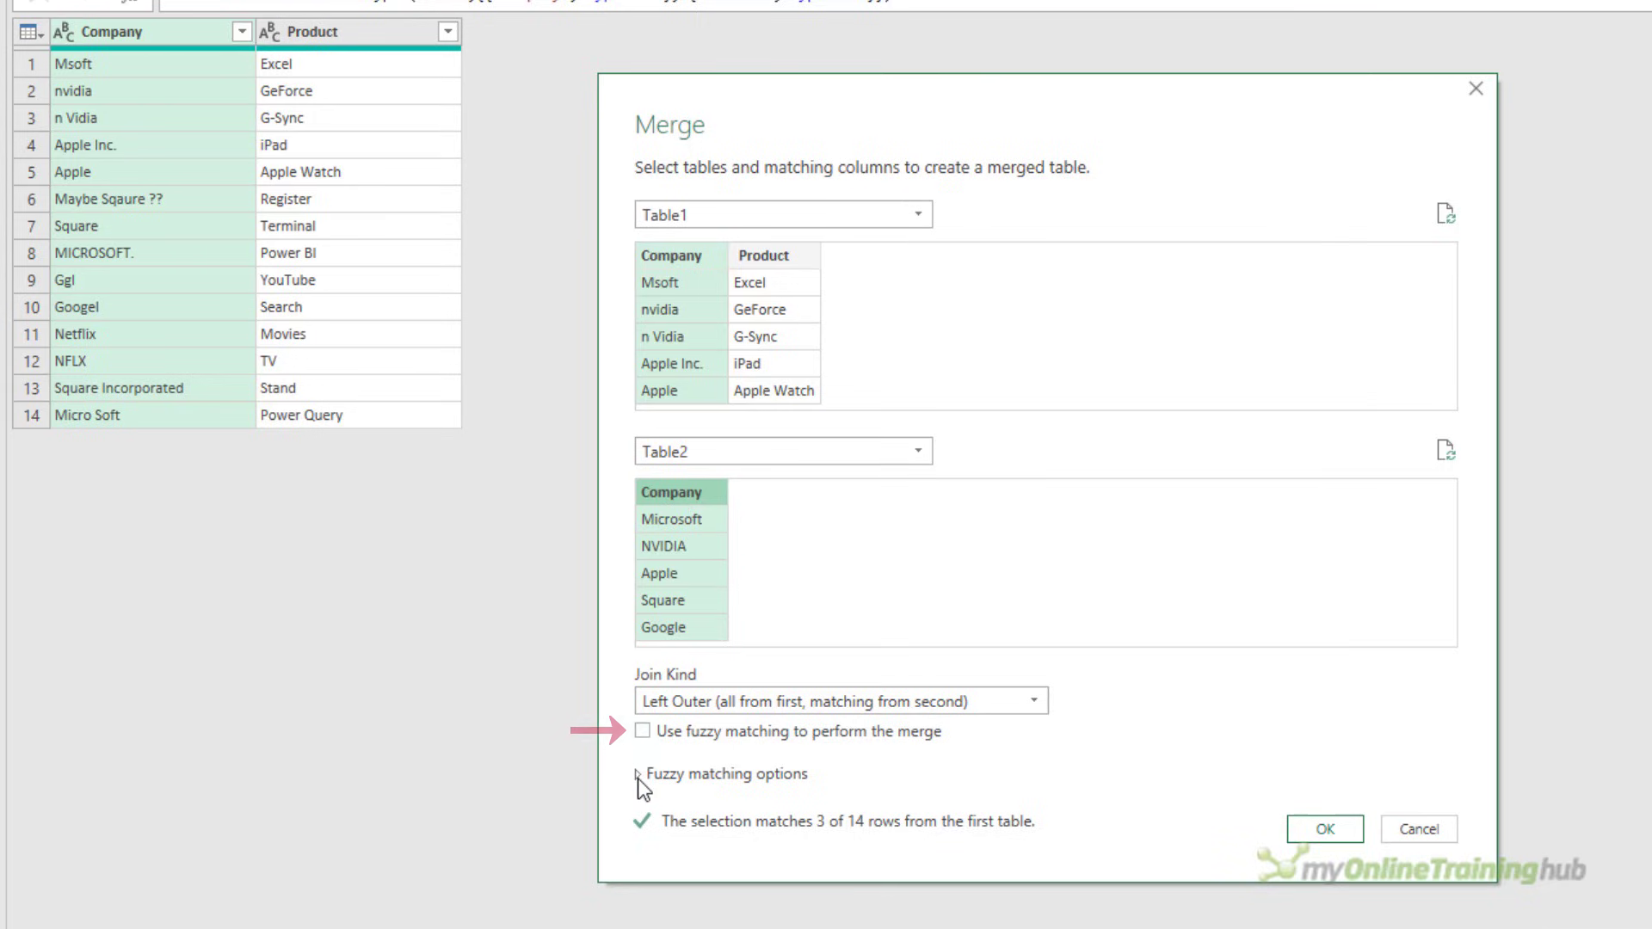
Enable fuzzy matching for the merge and set the similarity threshold to 0.7.
{"action": "left_click", "coordinate": [643, 731]}
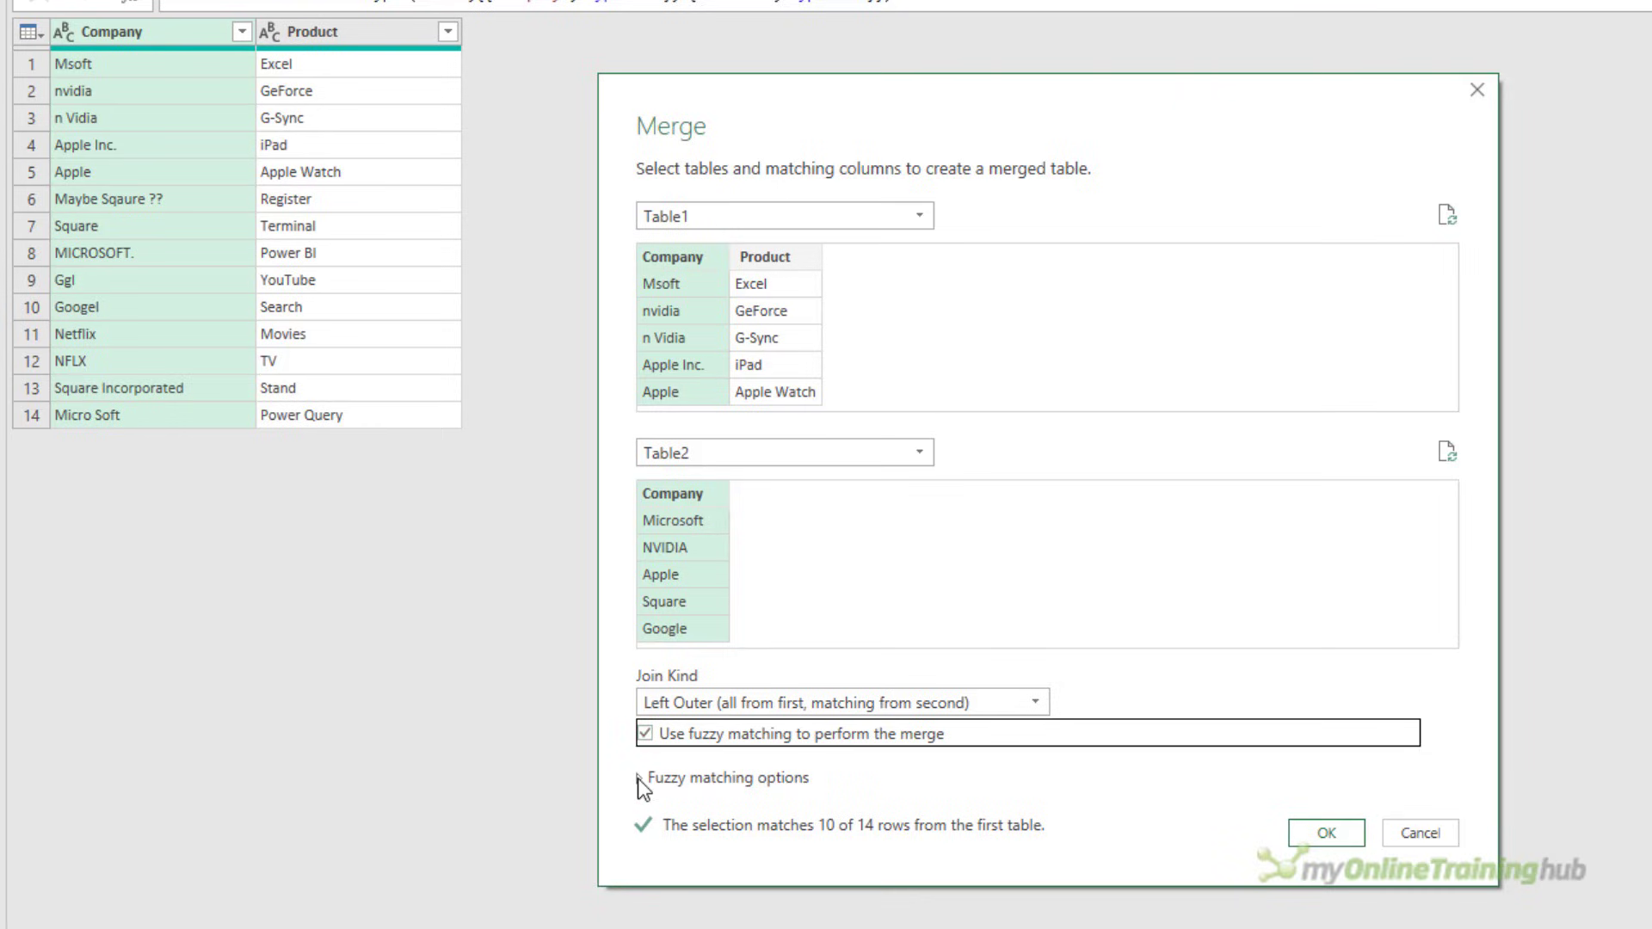
{"action": "left_click", "coordinate": [641, 779]}
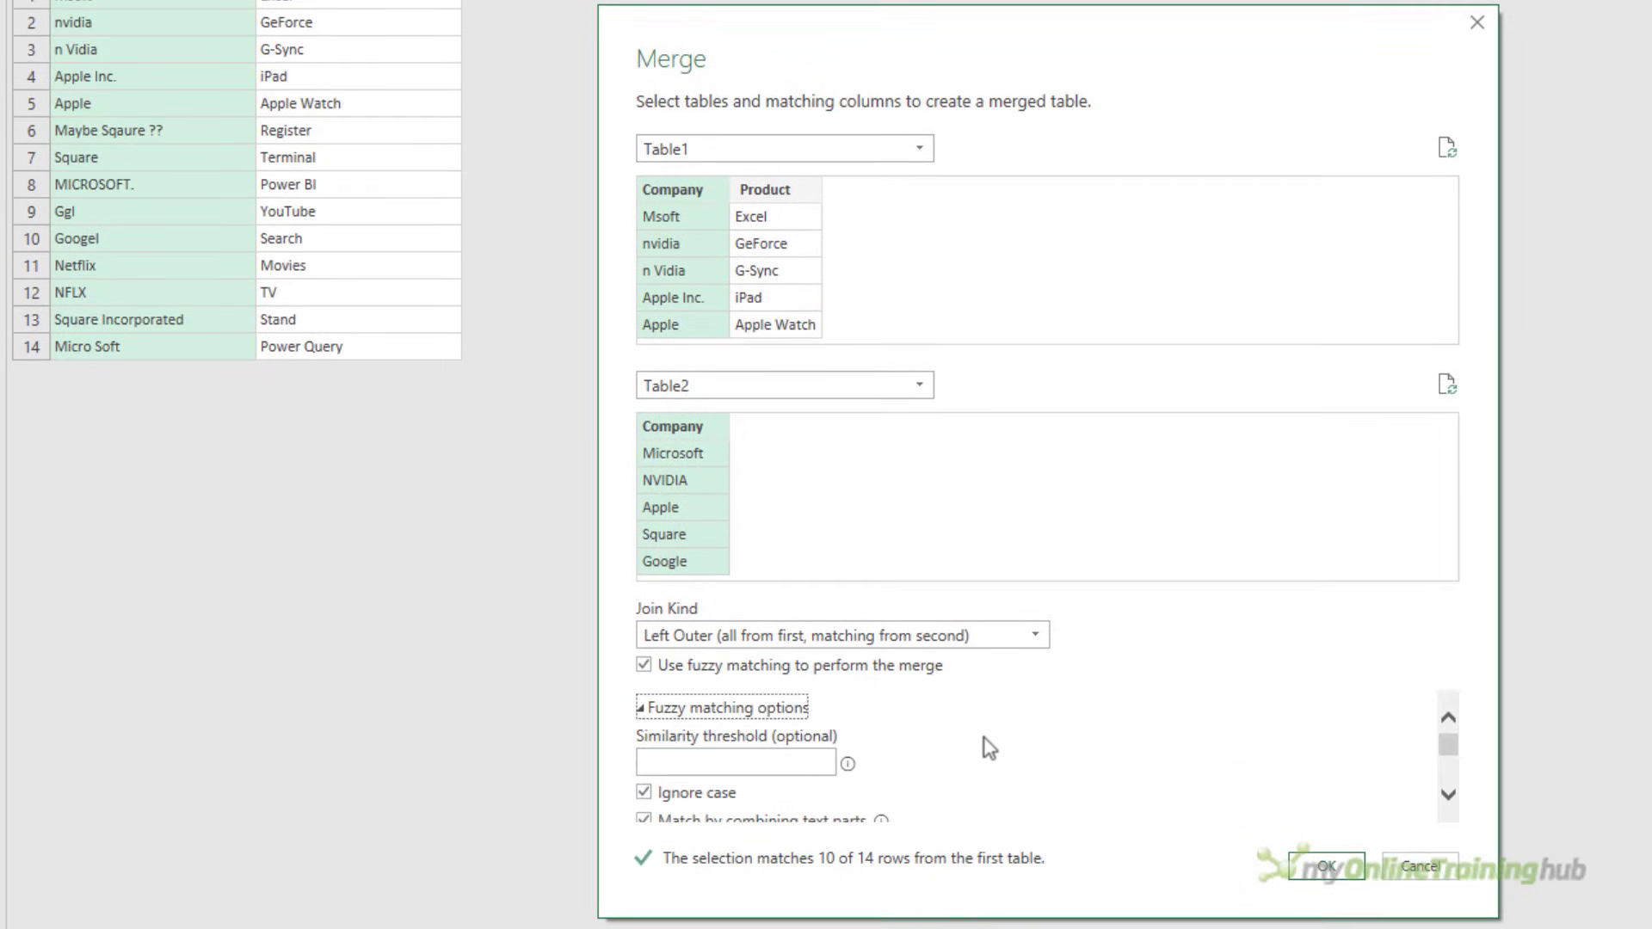
{"action": "key", "text": "Tab"}
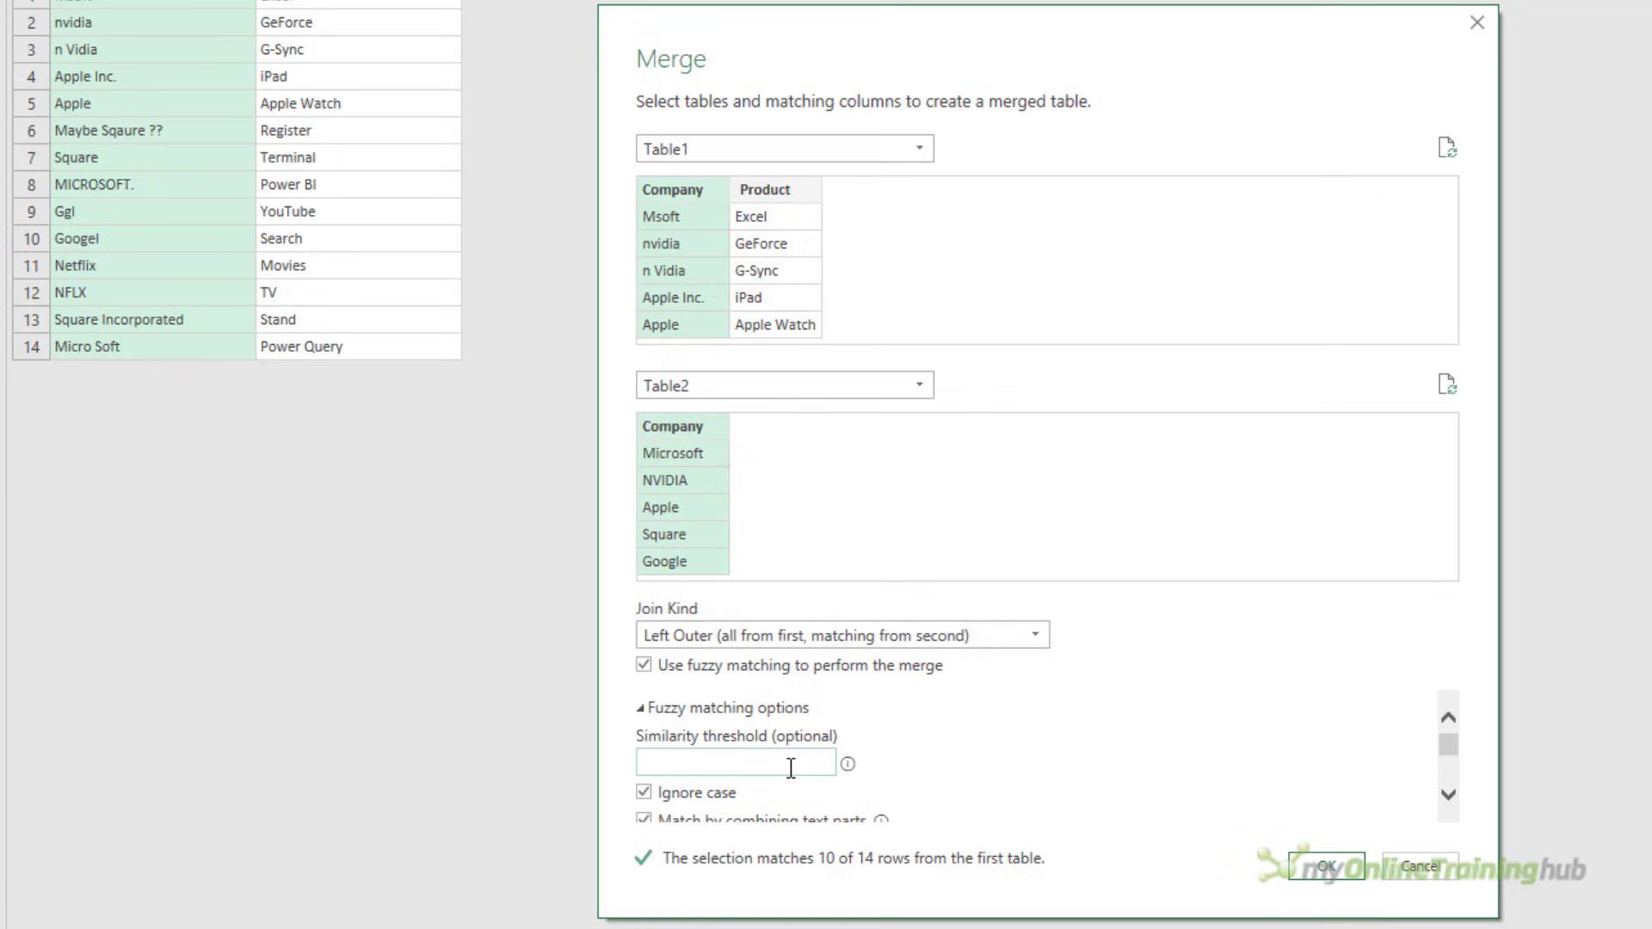
{"action": "type", "text": "0.7"}
Try similarity thresholds of 0.6, 0.5 and 0.1, and create the merge with the threshold set back to 0.7.
{"action": "key", "text": "BackSpace"}
{"action": "type", "text": "6"}
{"action": "key", "text": "BackSpace"}
{"action": "type", "text": "5"}
{"action": "key", "text": "BackSpace"}
{"action": "type", "text": "1"}
{"action": "key", "text": "BackSpace"}
{"action": "type", "text": "7"}
{"action": "left_click", "coordinate": [1321, 865]}
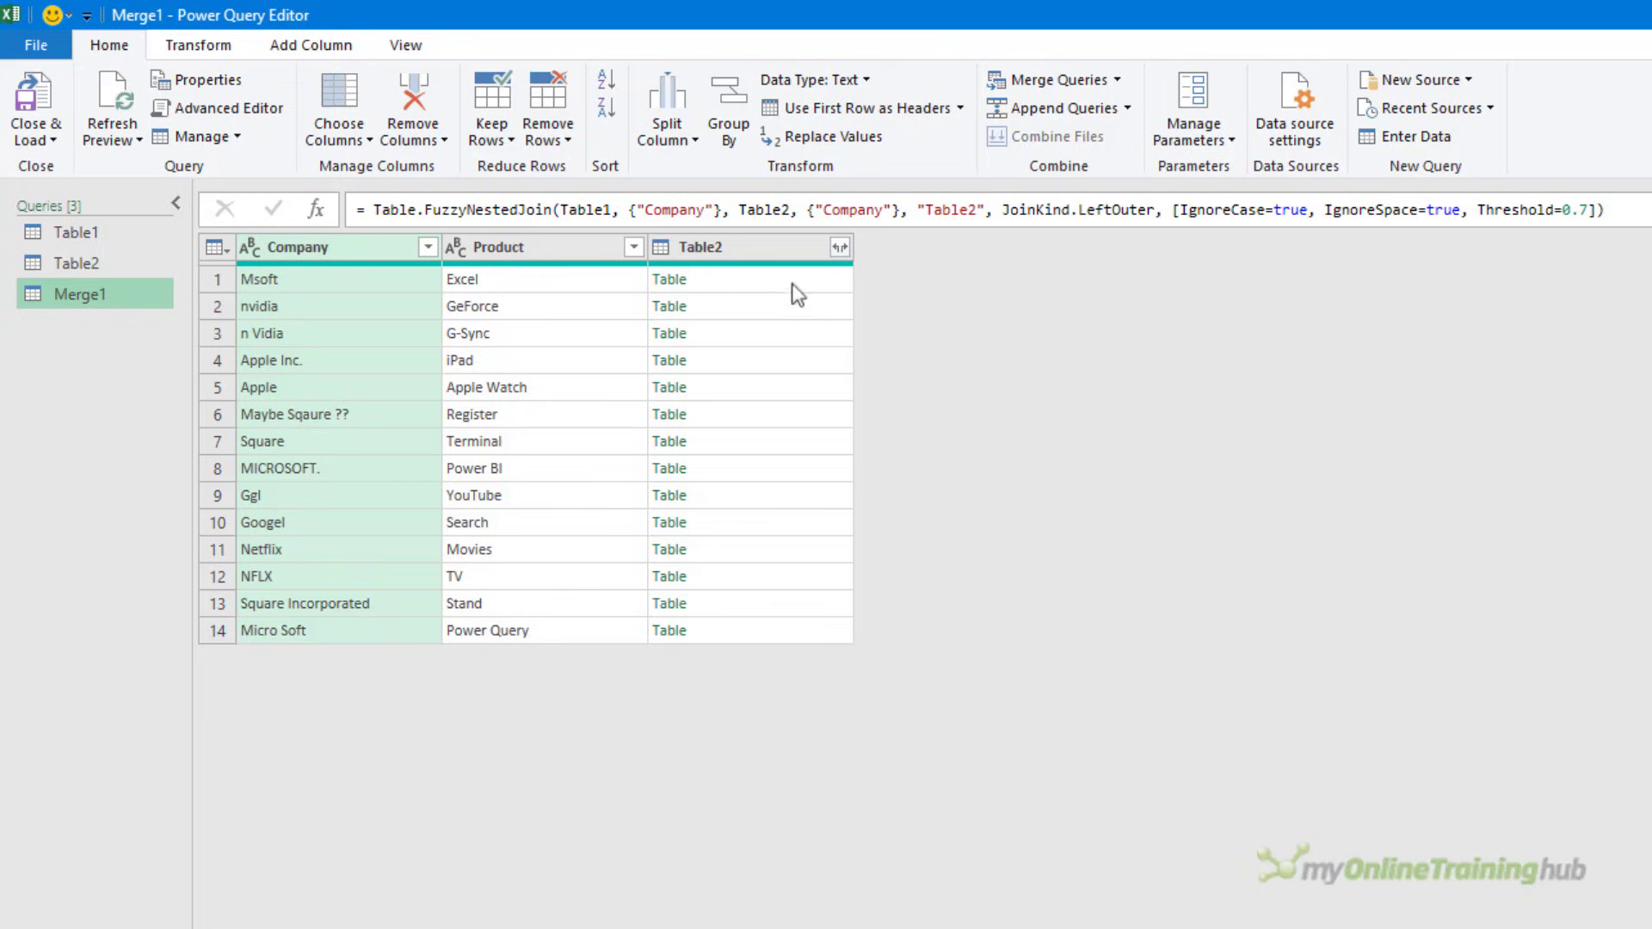
Expand the Company column from Table2 without the original column name prefix and load the merged query to a new worksheet.
{"action": "left_click", "coordinate": [839, 247]}
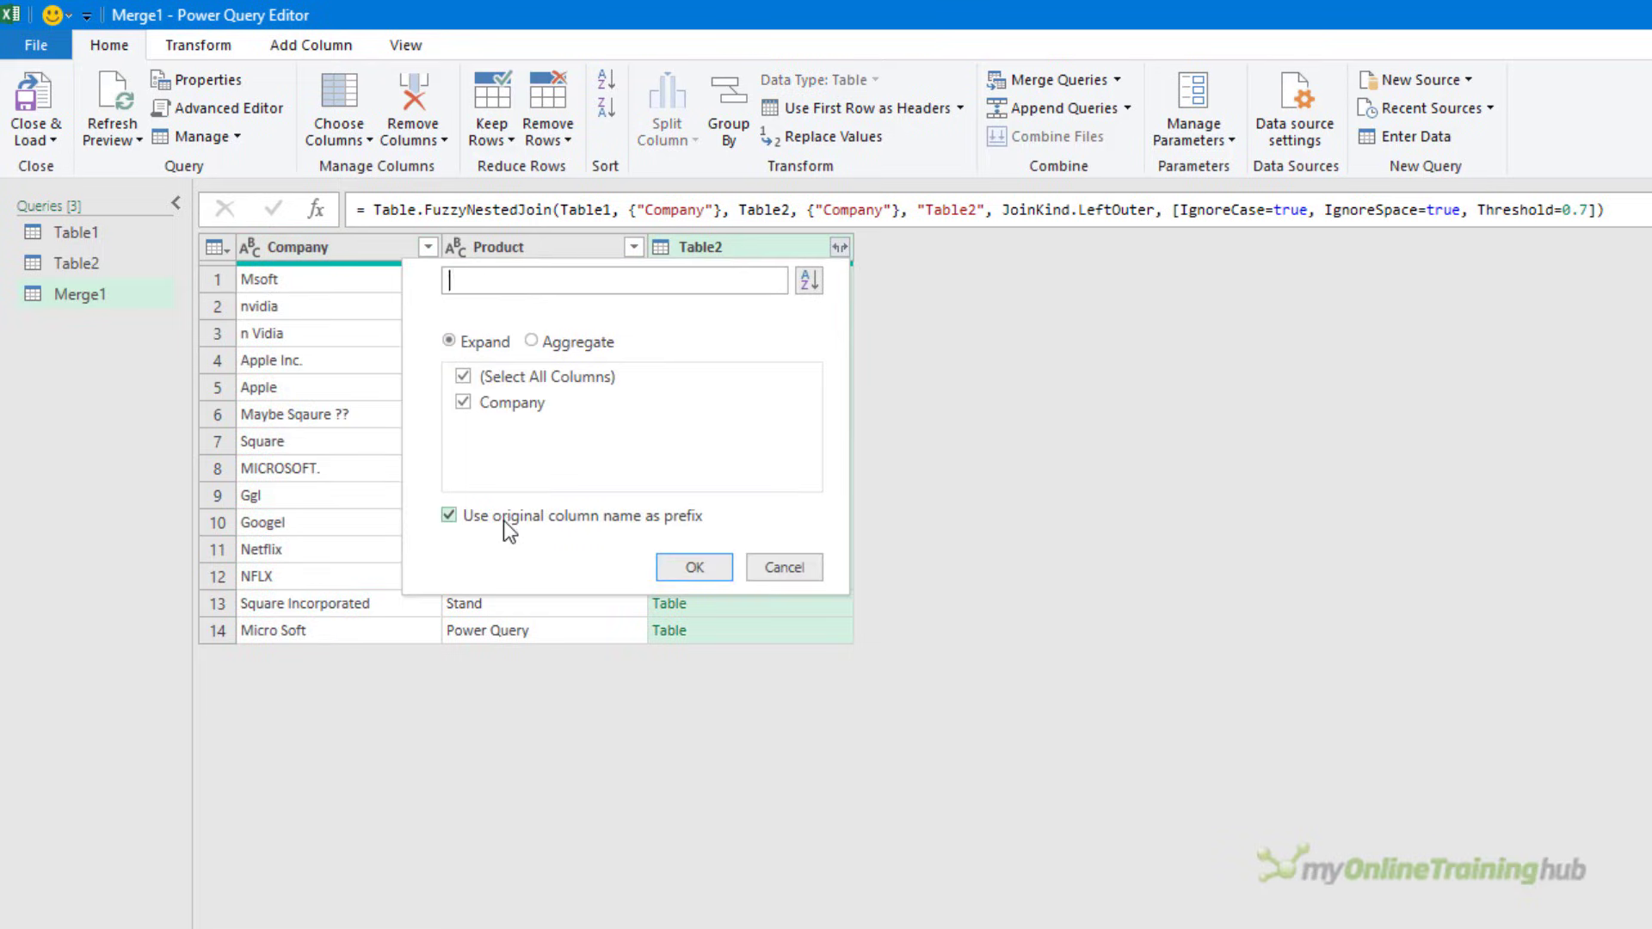
{"action": "left_click", "coordinate": [449, 516]}
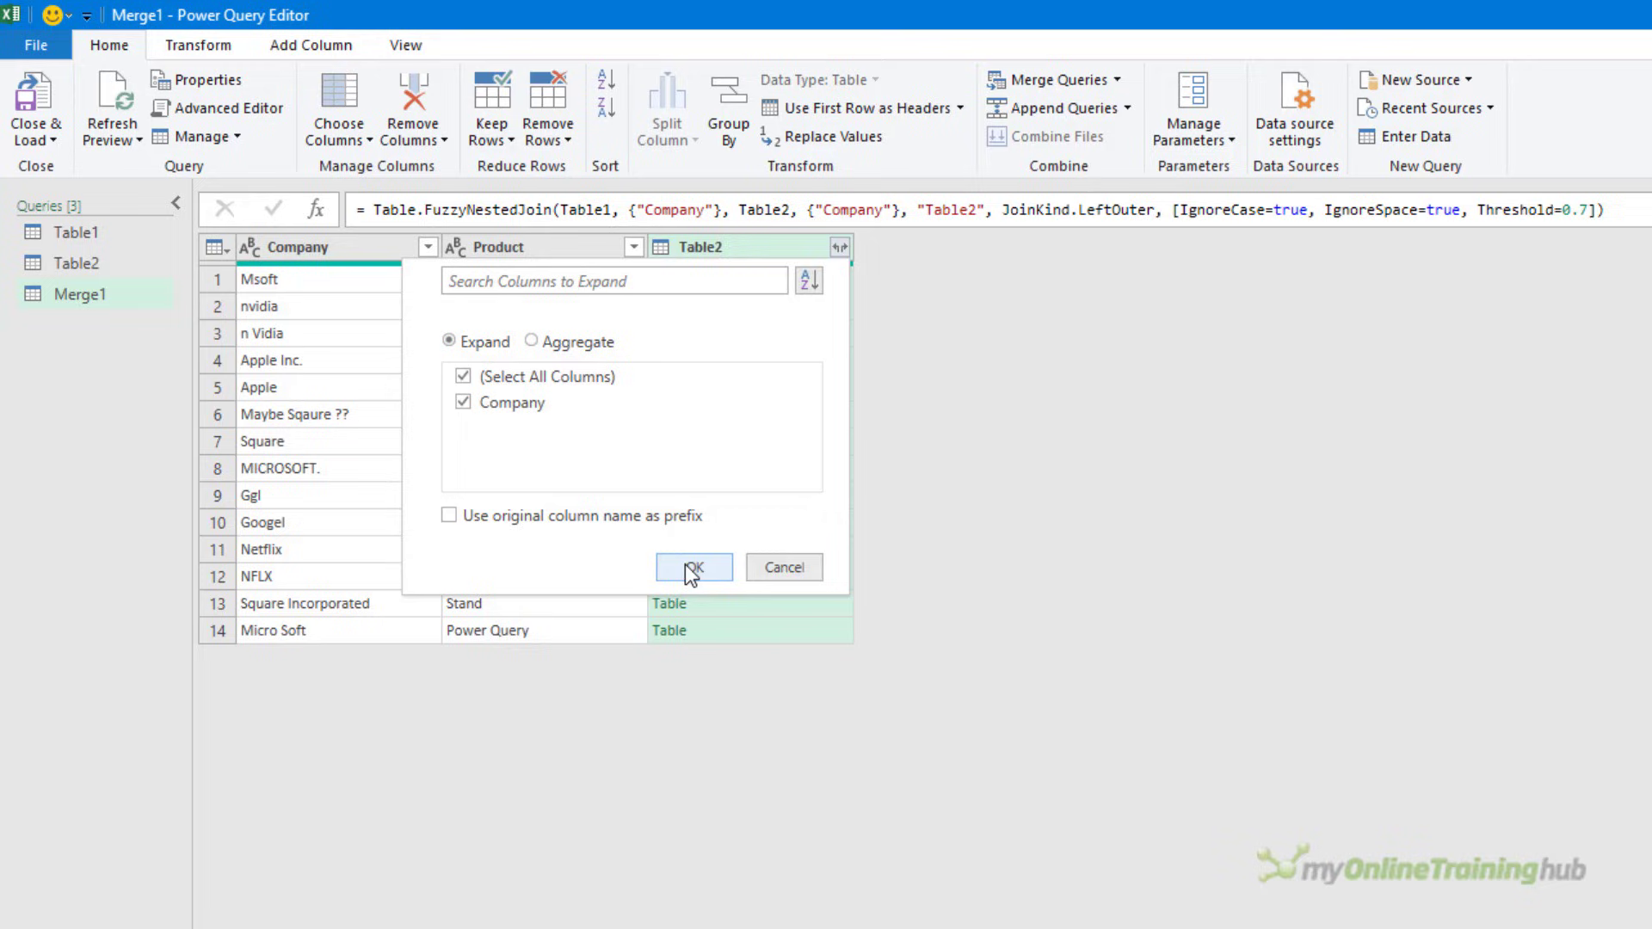
{"action": "left_click", "coordinate": [691, 568]}
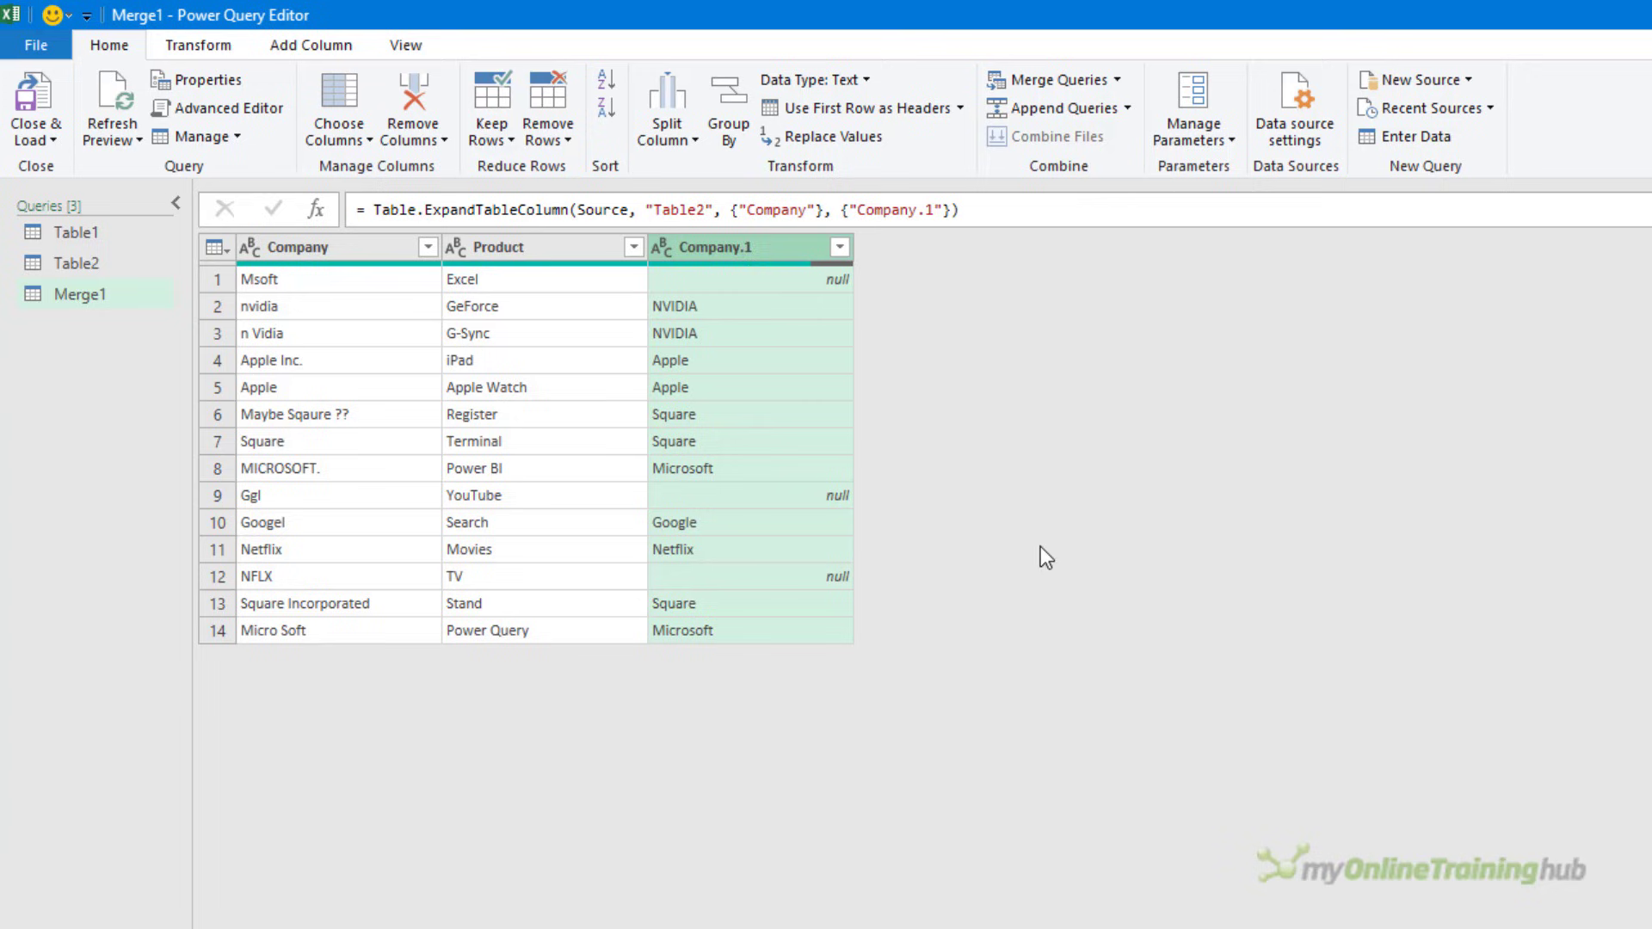
{"action": "left_click", "coordinate": [51, 140]}
{"action": "left_click", "coordinate": [65, 174]}
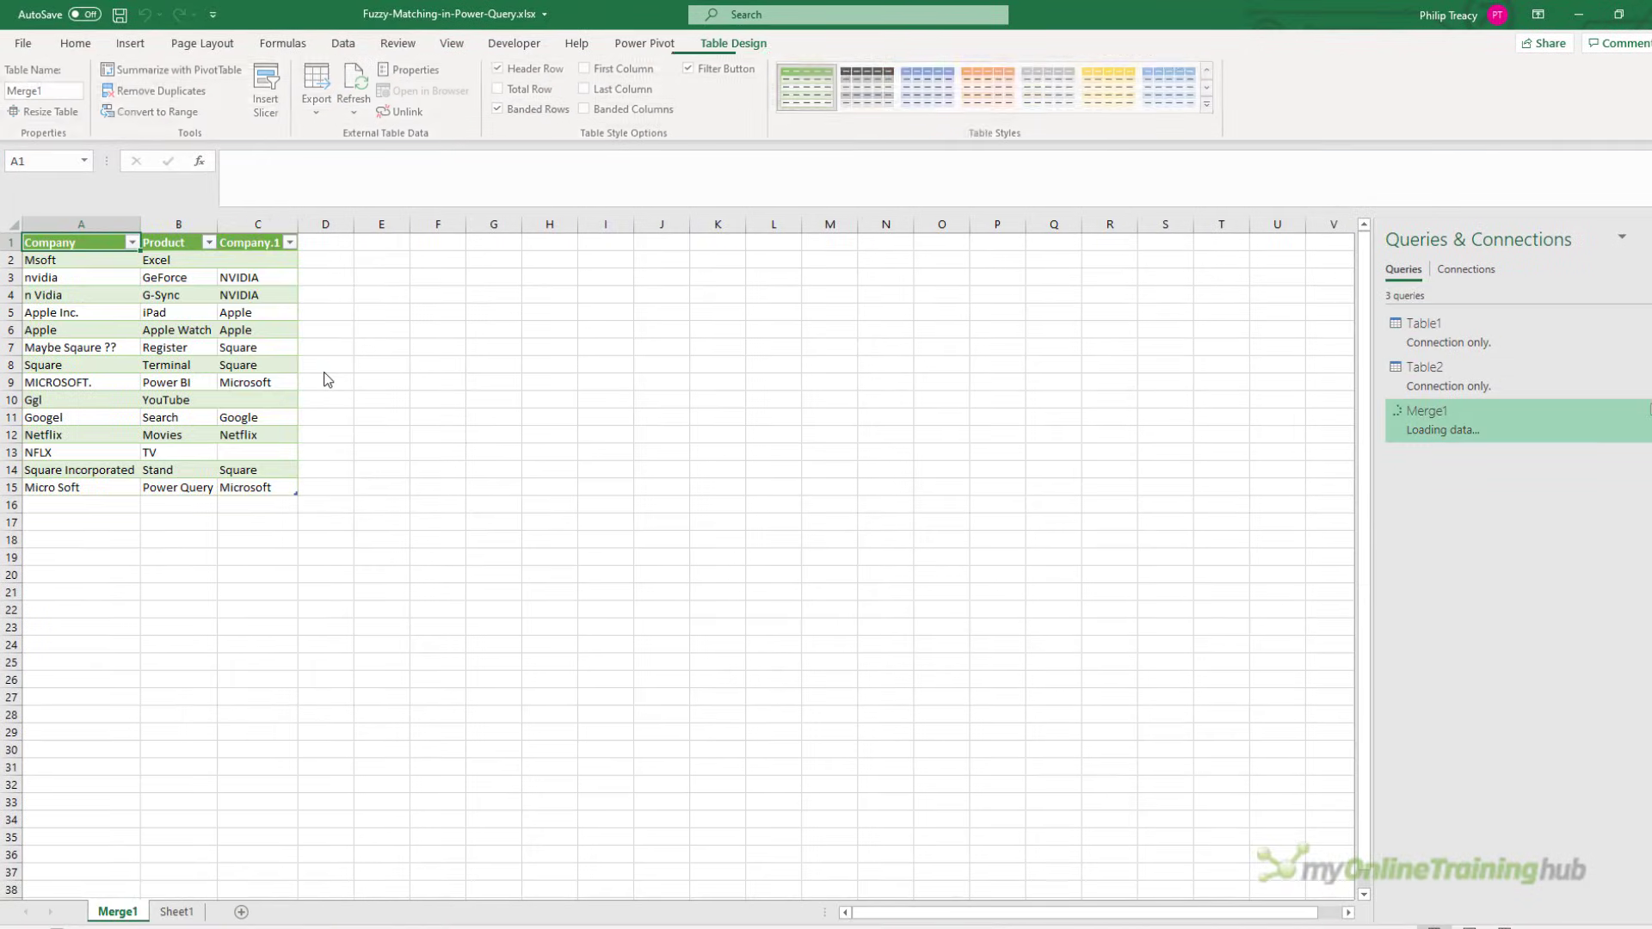
Paste a From/To table at F1 on Sheet1 mapping Msoft to Microsoft, NFLX to Netflix and Ggl to Google.
{"action": "left_click", "coordinate": [177, 914]}
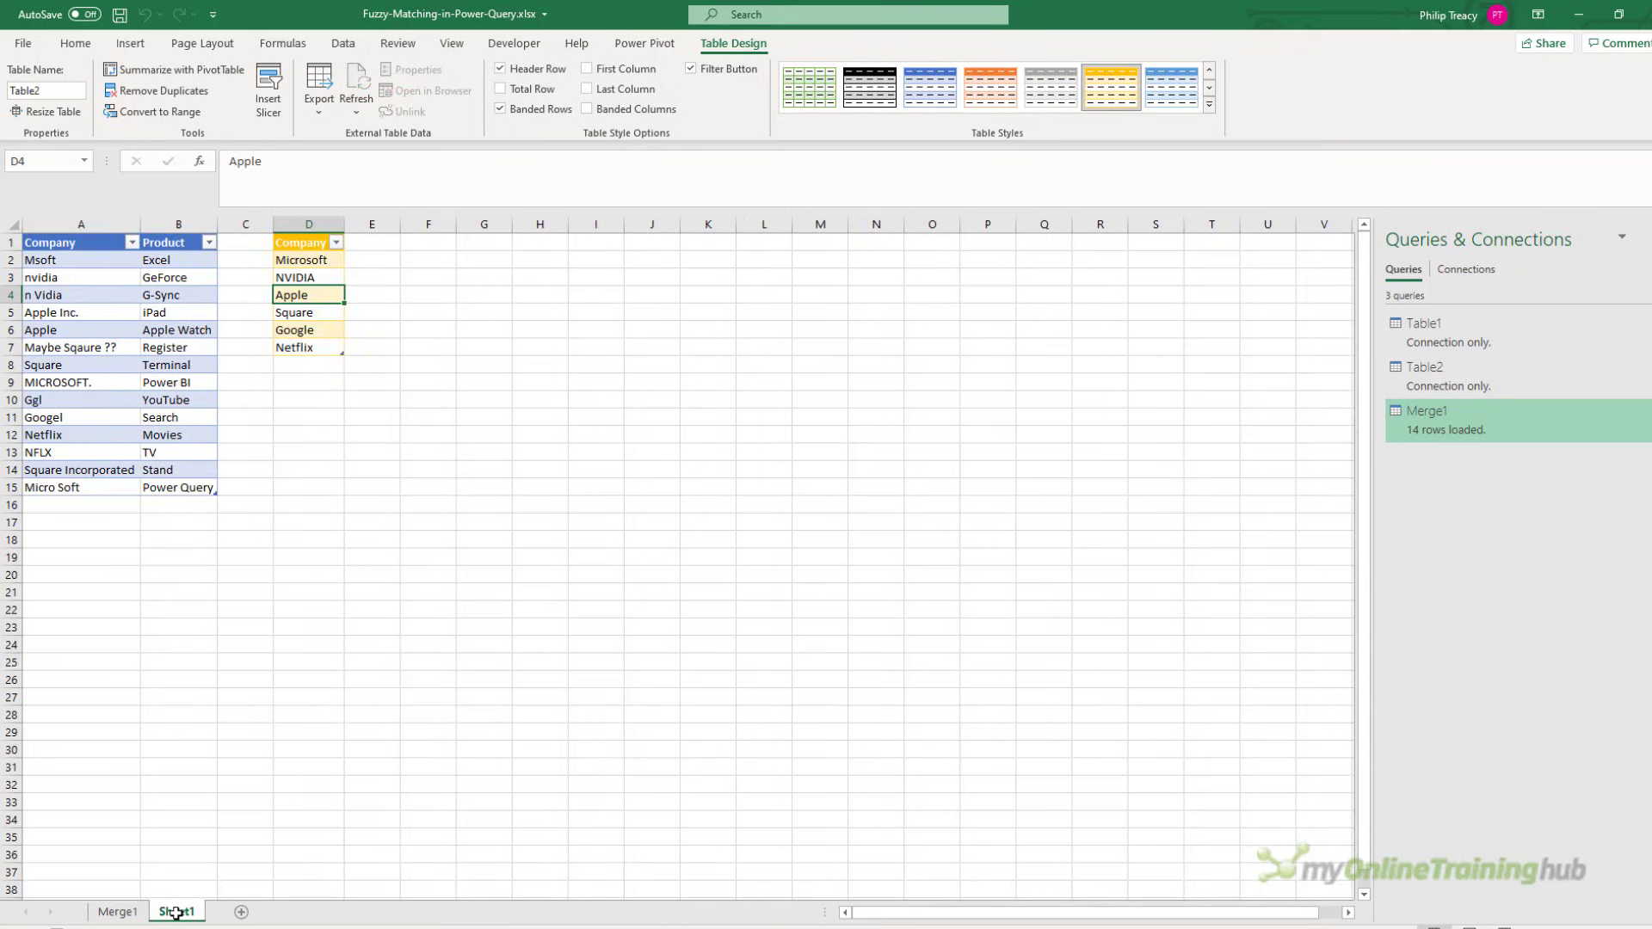
{"action": "left_click", "coordinate": [431, 243]}
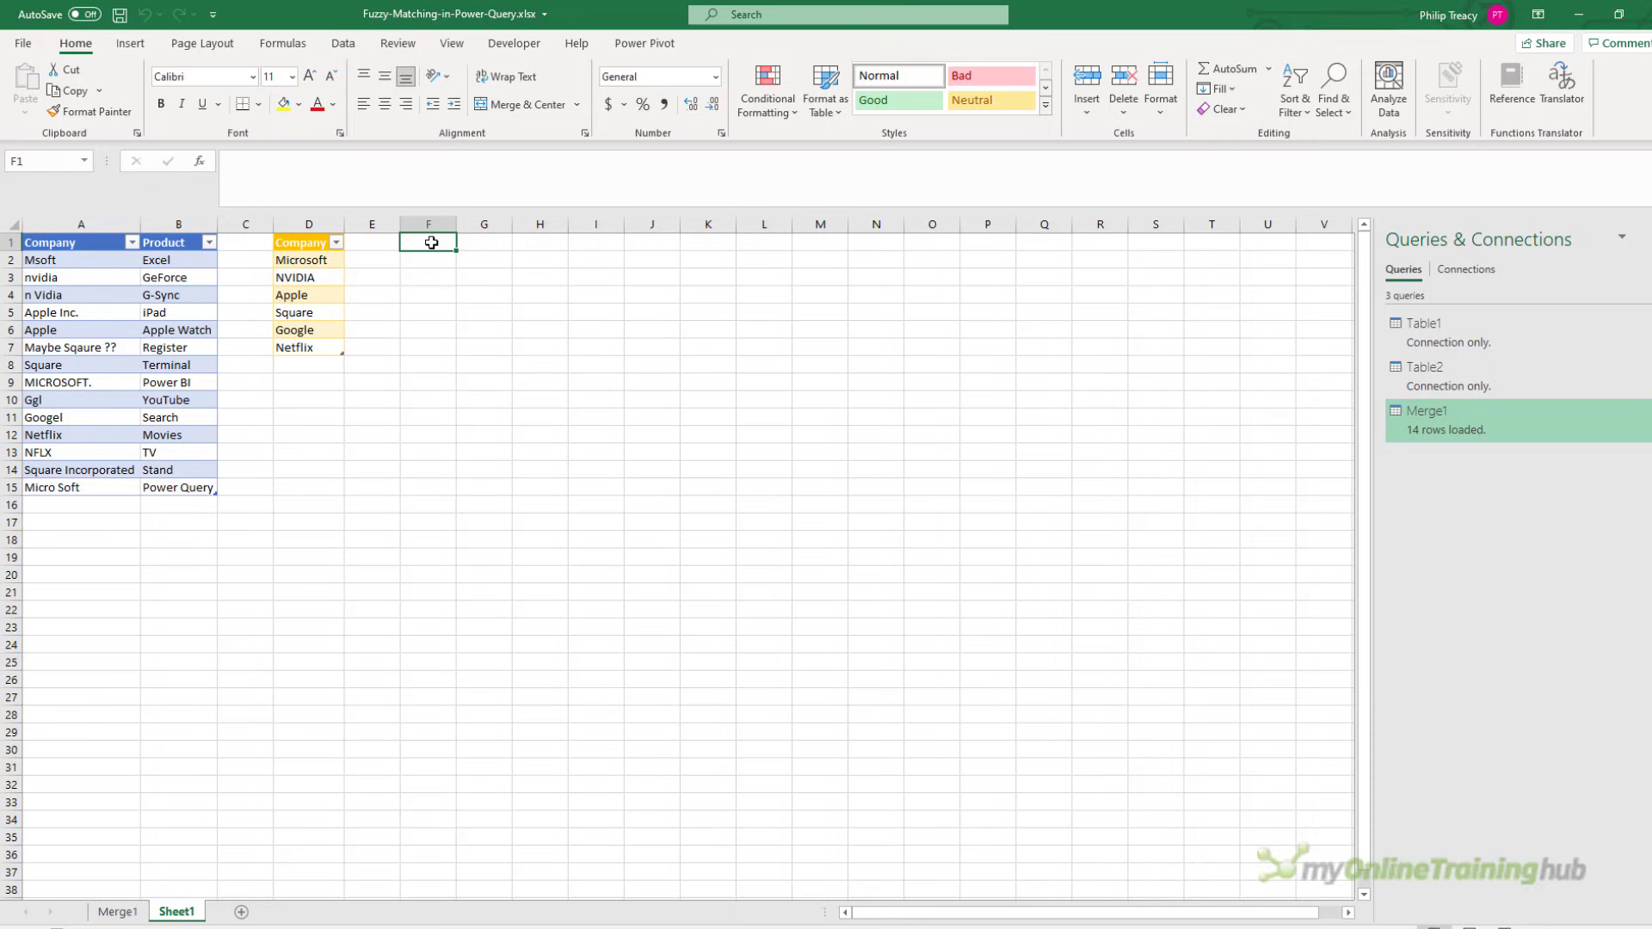
{"action": "left_click", "coordinate": [118, 912]}
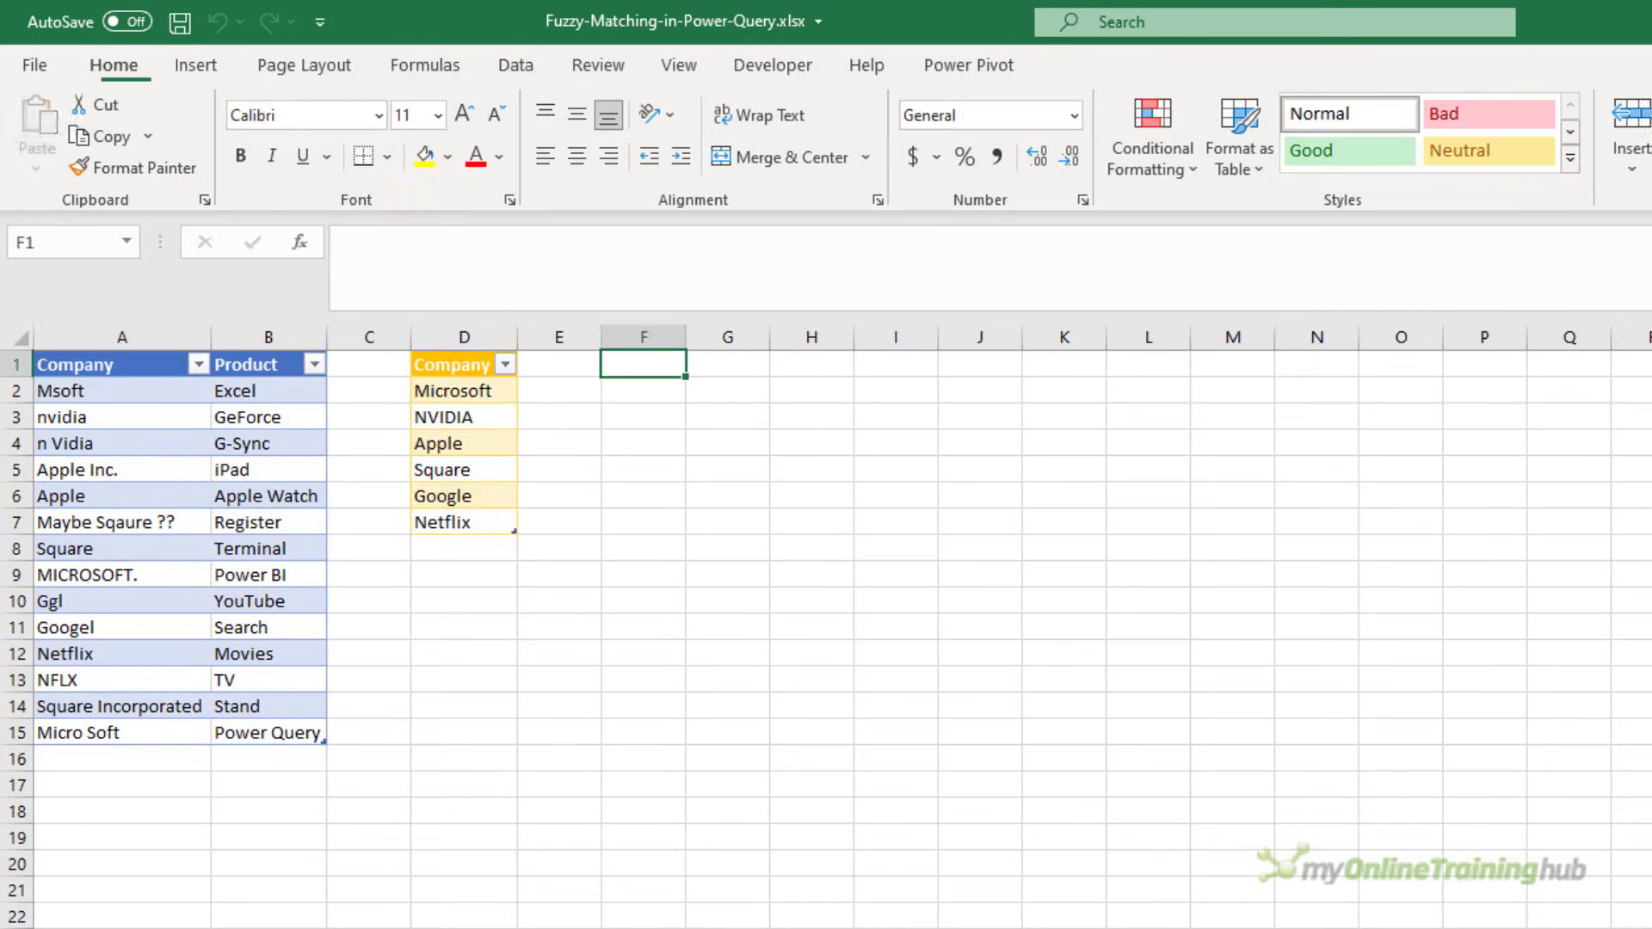
{"action": "type", "text": "From\tTo Msoft\tMicrosoft NFLX\tNetflix Ggl\tGoogle"}
{"action": "left_click", "coordinate": [714, 612]}
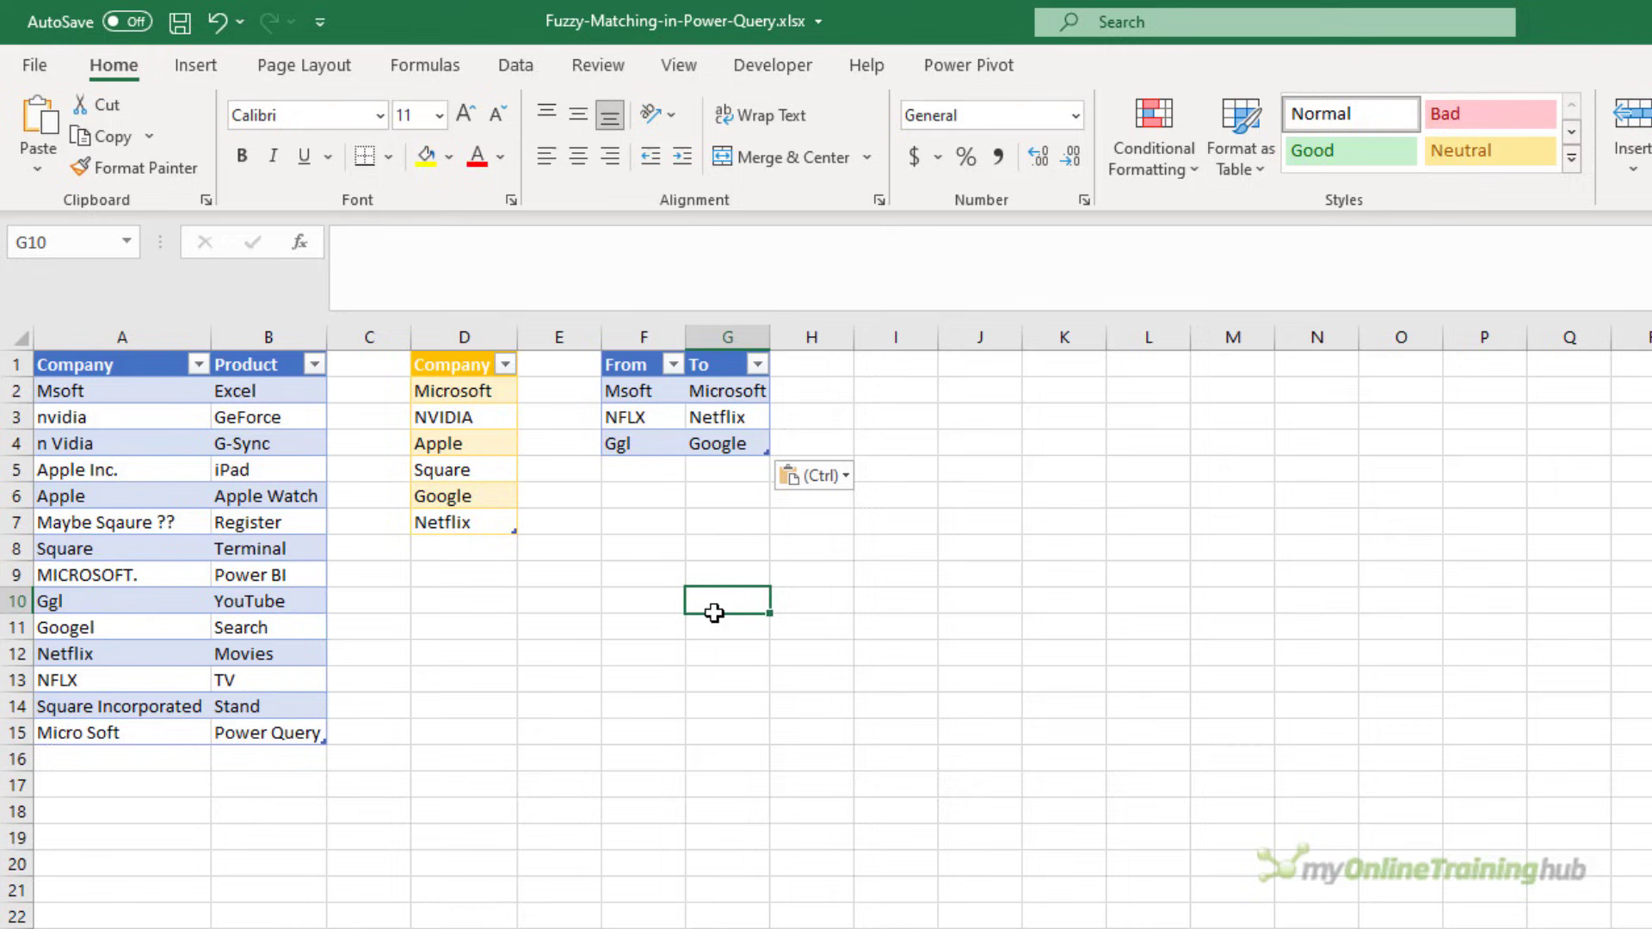
Check the From/To table's name and load the table into Power Query as a connection-only query.
{"action": "left_click", "coordinate": [641, 419]}
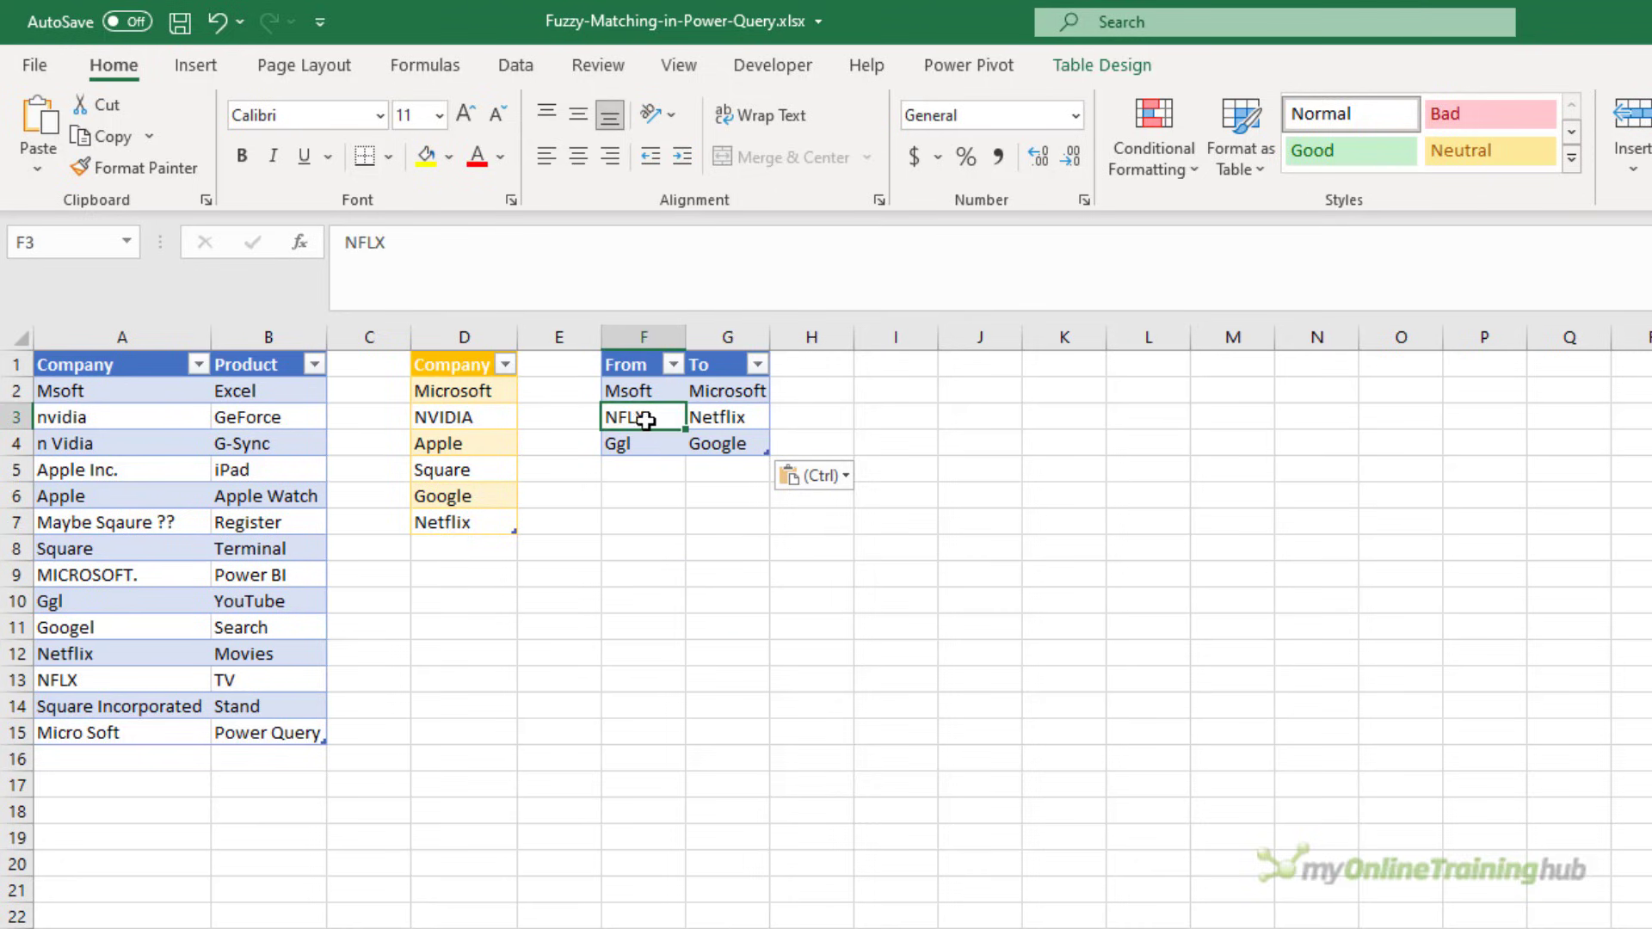
{"action": "left_click", "coordinate": [1086, 75]}
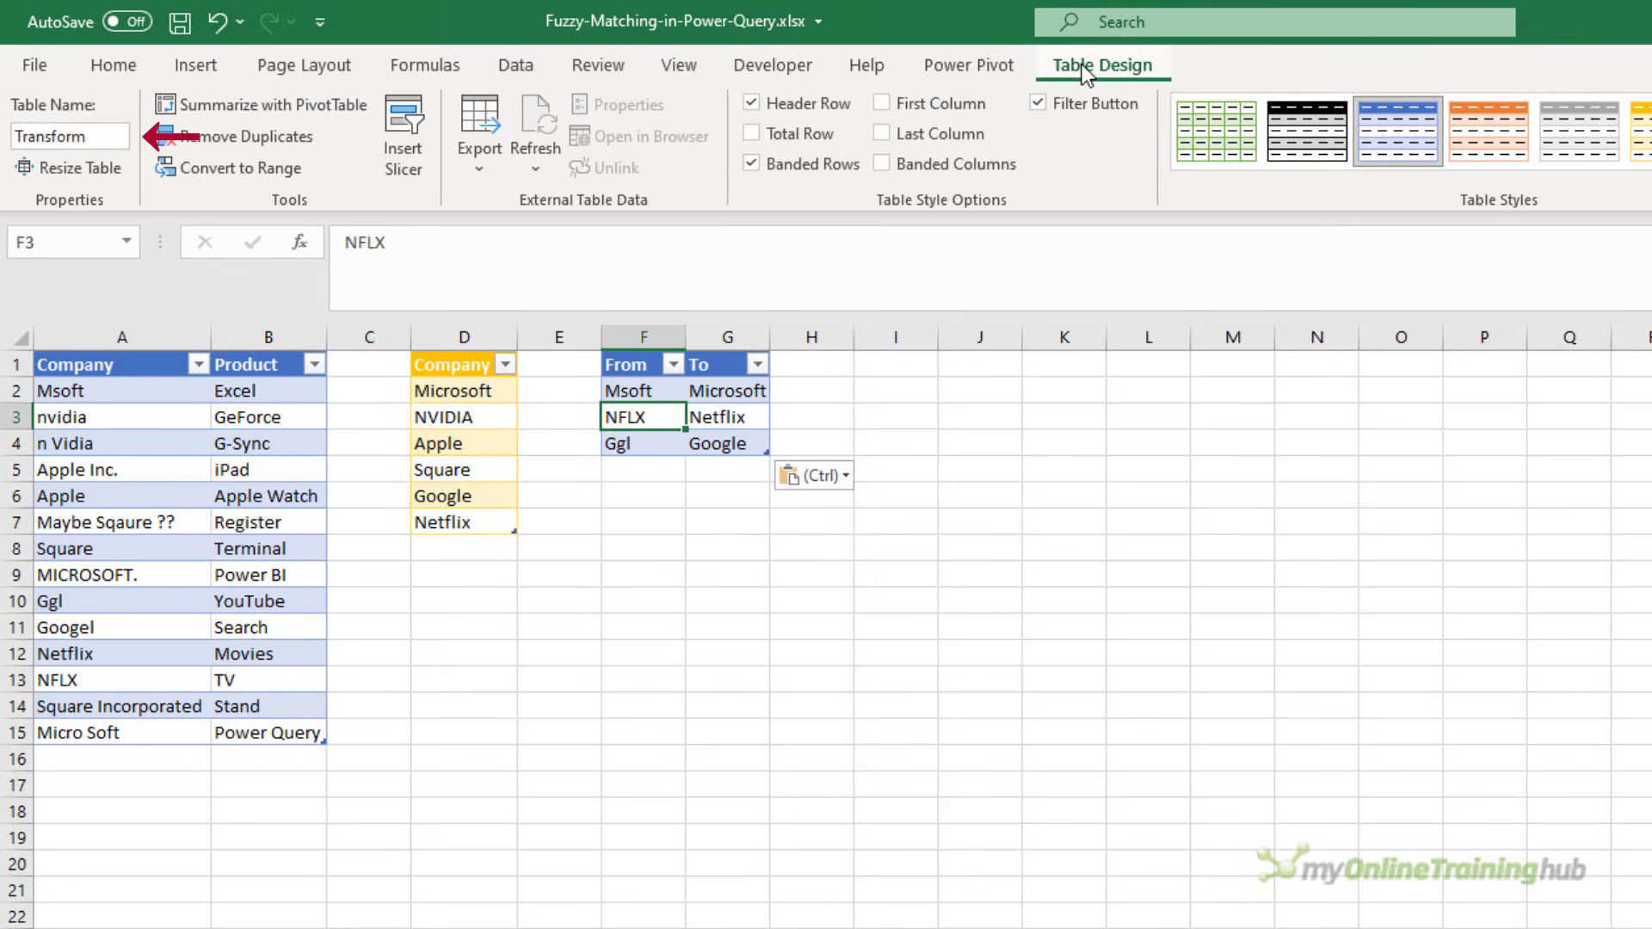
{"action": "left_click", "coordinate": [514, 63]}
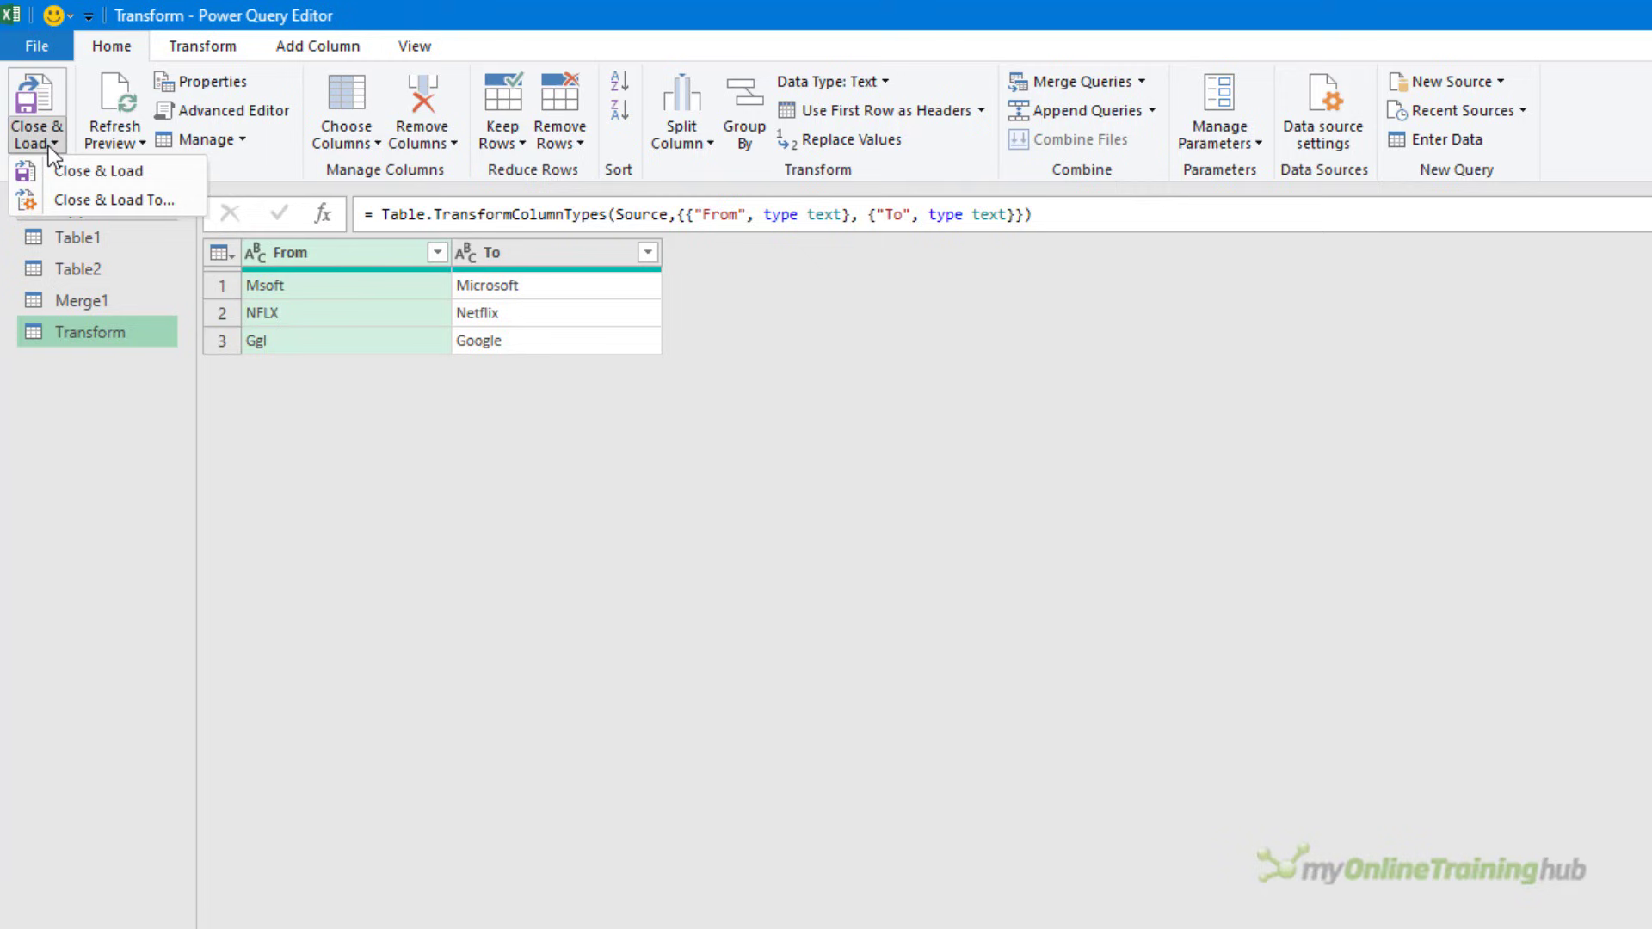
{"action": "left_click", "coordinate": [81, 196]}
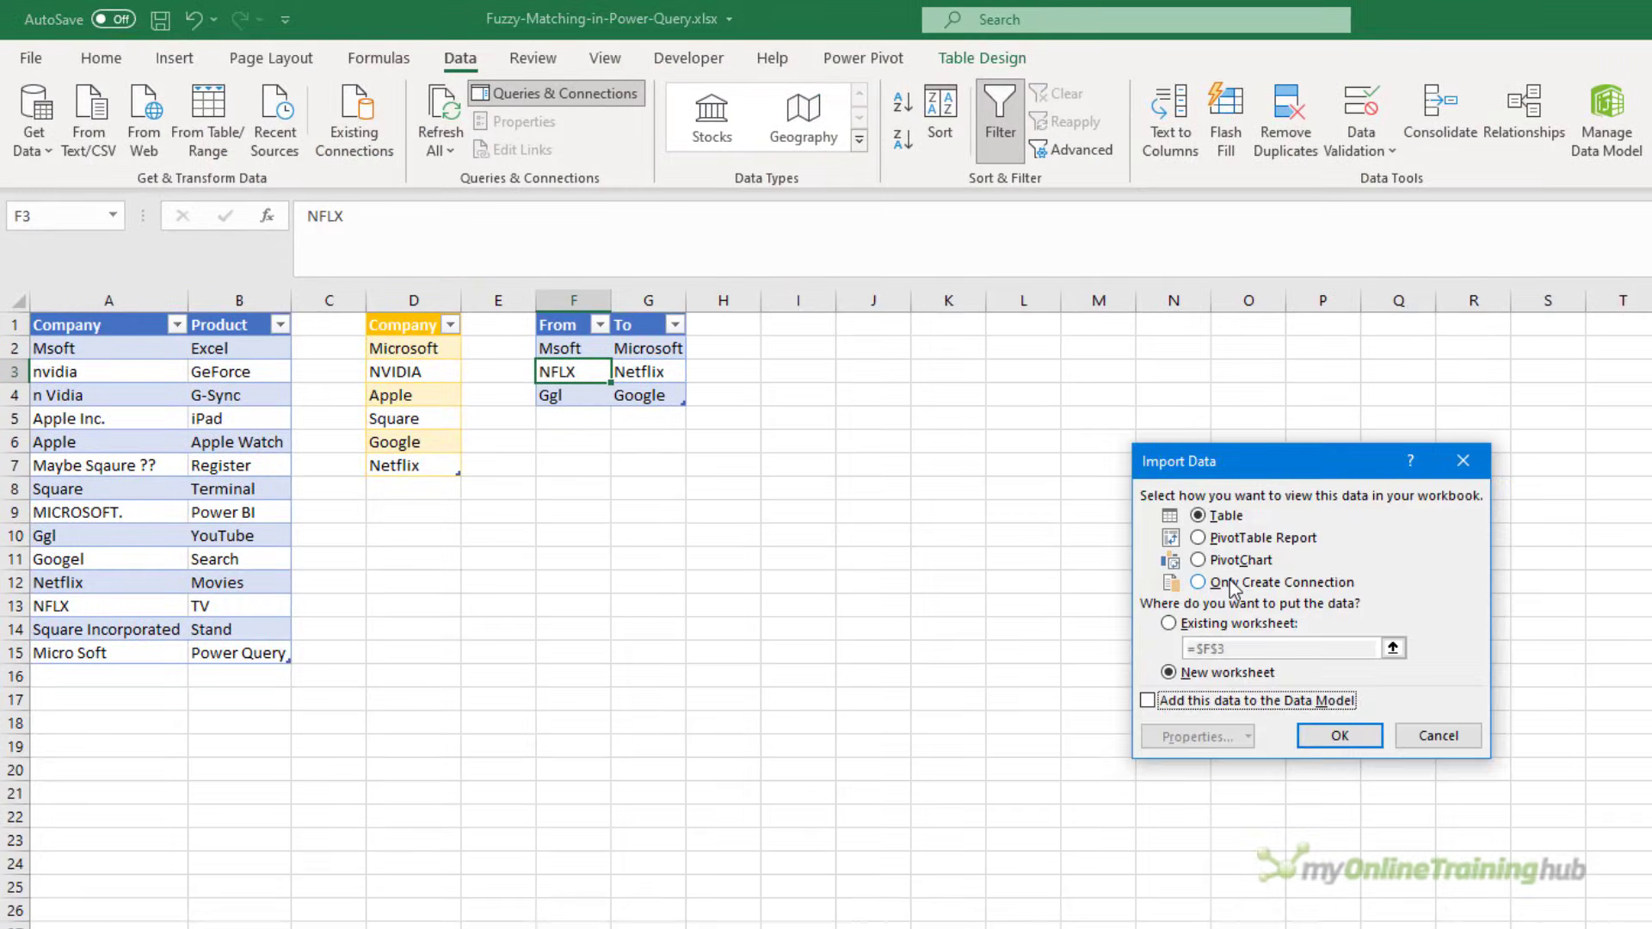
{"action": "left_click", "coordinate": [1198, 583]}
{"action": "left_click", "coordinate": [1336, 738]}
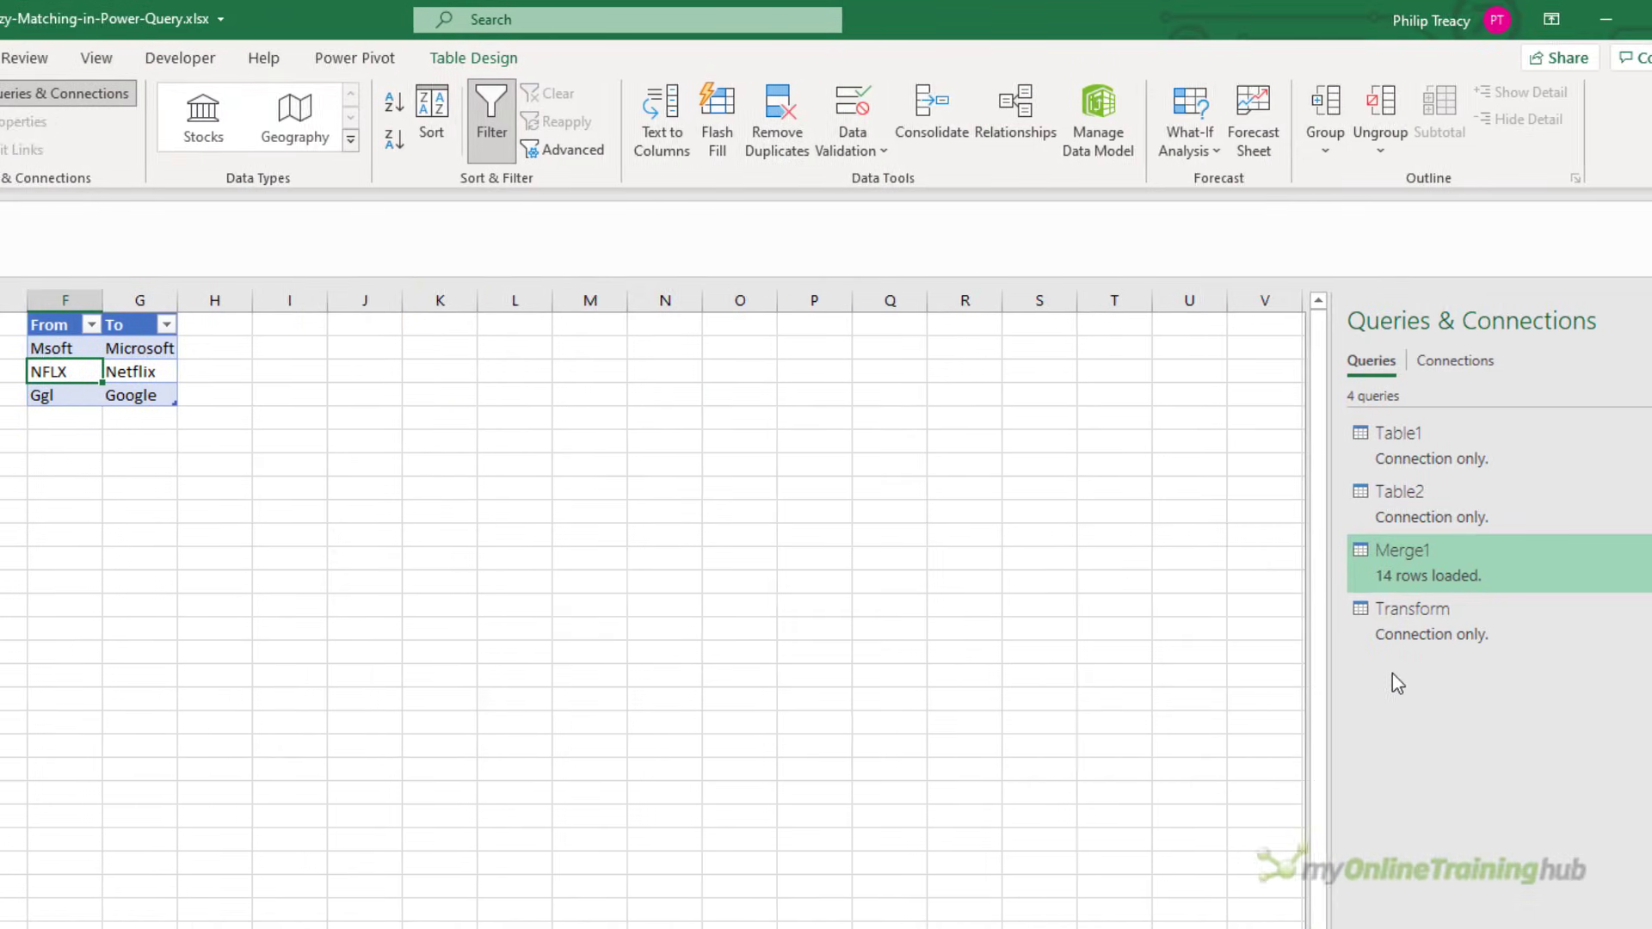
Edit the Source step of the Merge1 query to use Transform as the fuzzy matching transformation table.
{"action": "double_click", "coordinate": [1387, 566]}
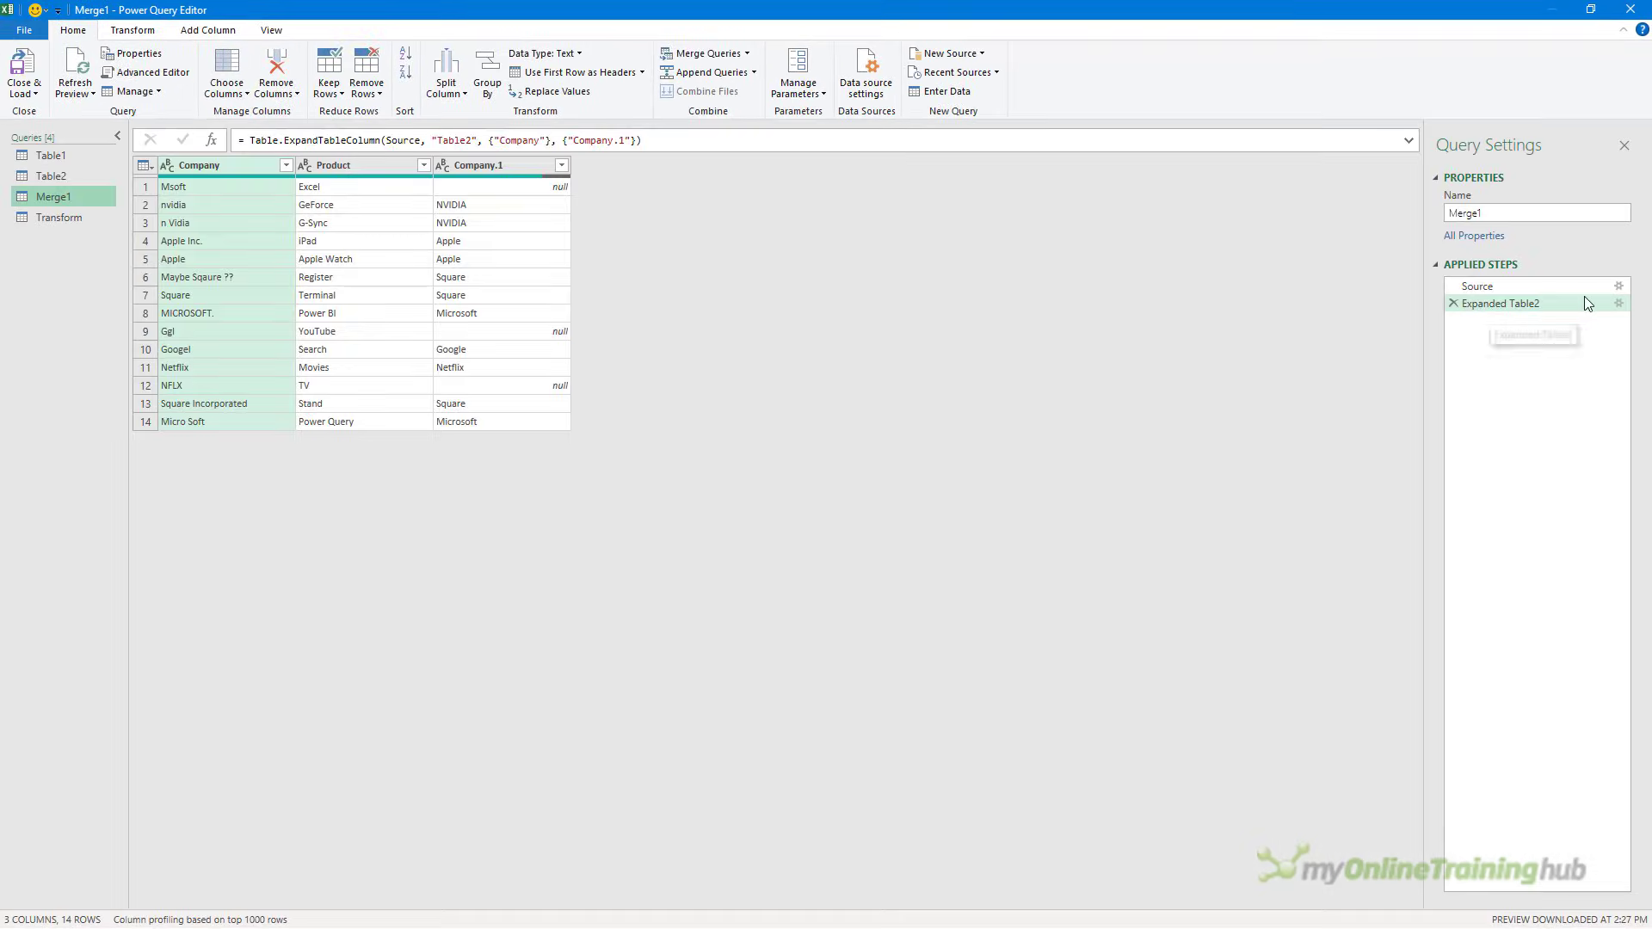
{"action": "left_click", "coordinate": [1621, 289]}
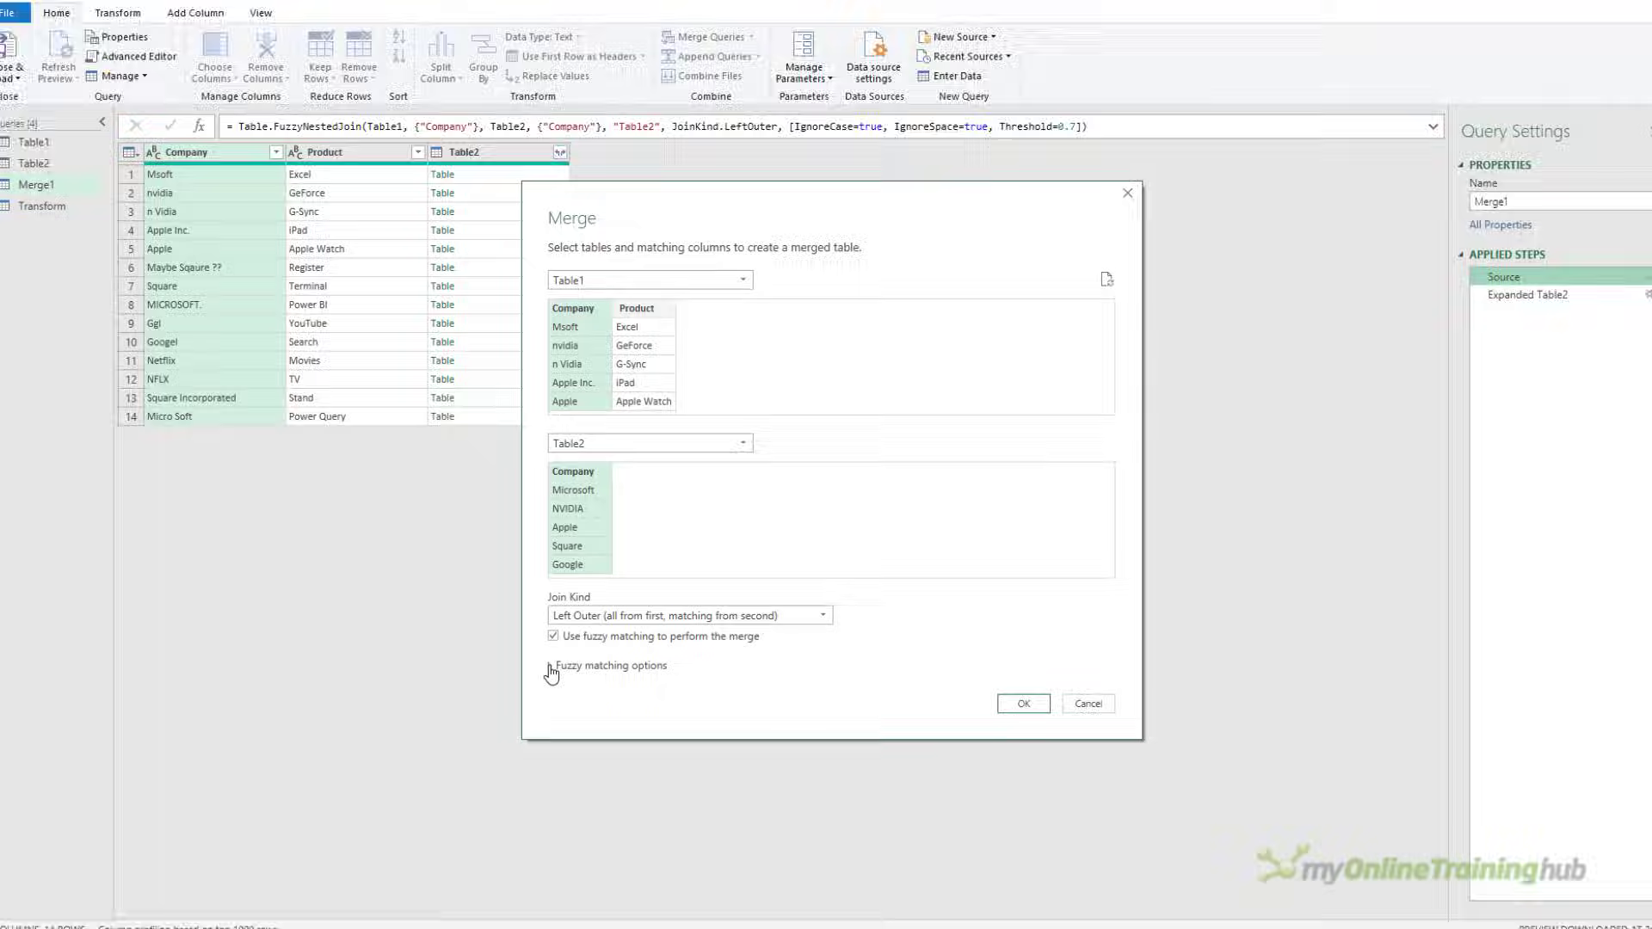
{"action": "left_click", "coordinate": [551, 666]}
{"action": "scroll", "coordinate": [804, 721], "scroll_direction": "down", "scroll_amount": 3}
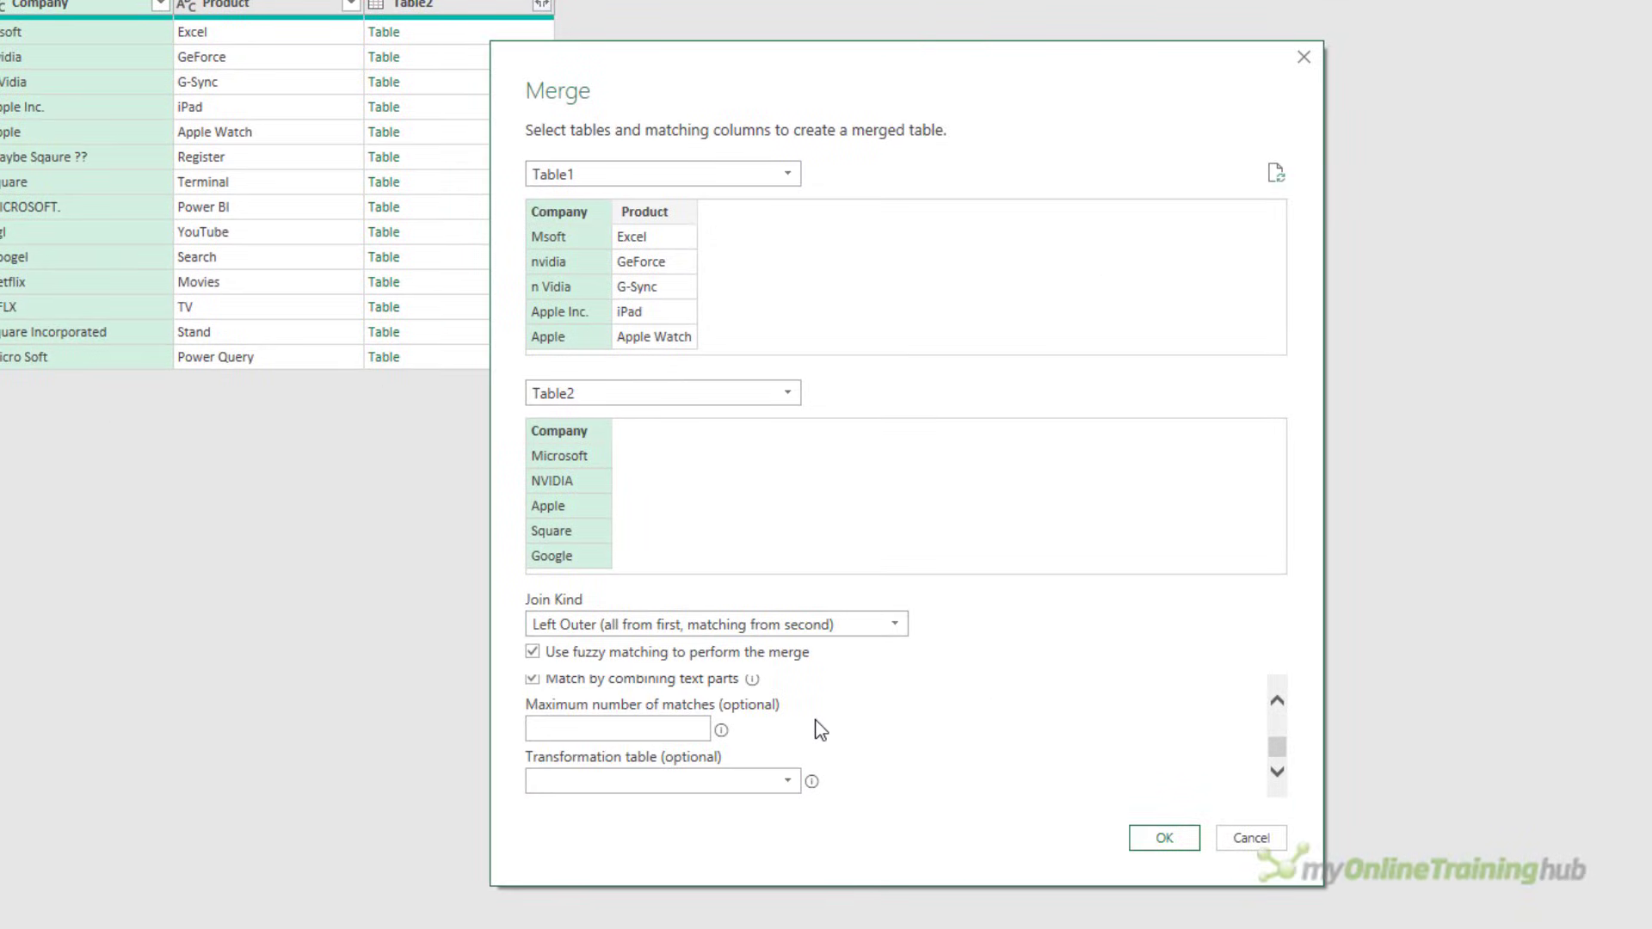
{"action": "left_click", "coordinate": [637, 781]}
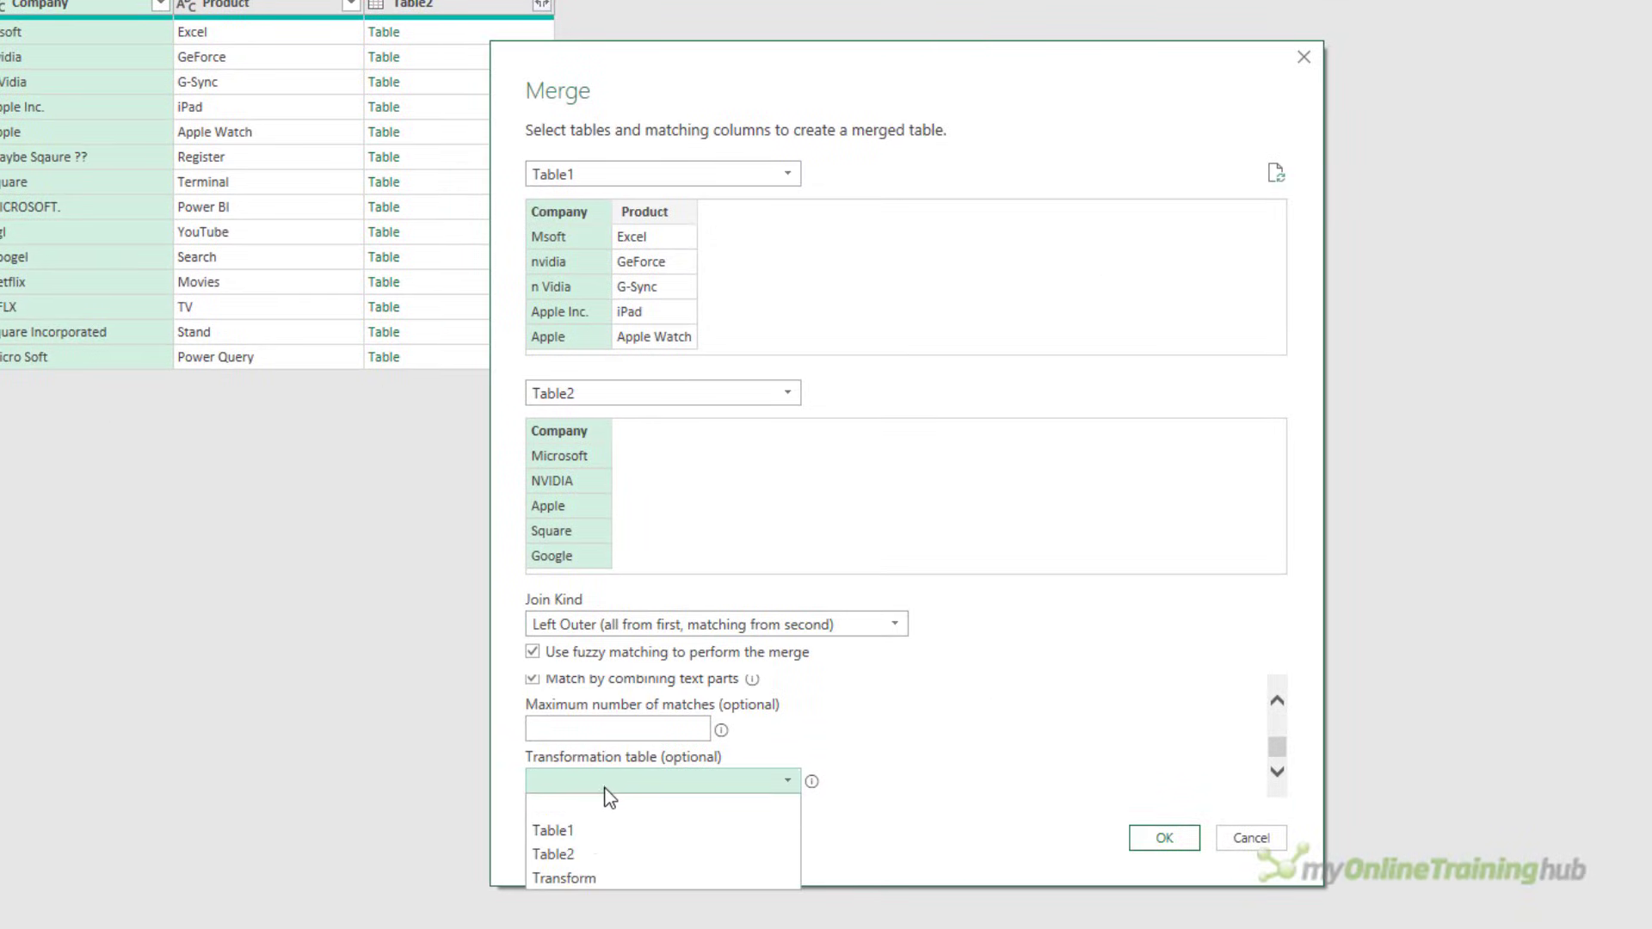
{"action": "left_click", "coordinate": [581, 878]}
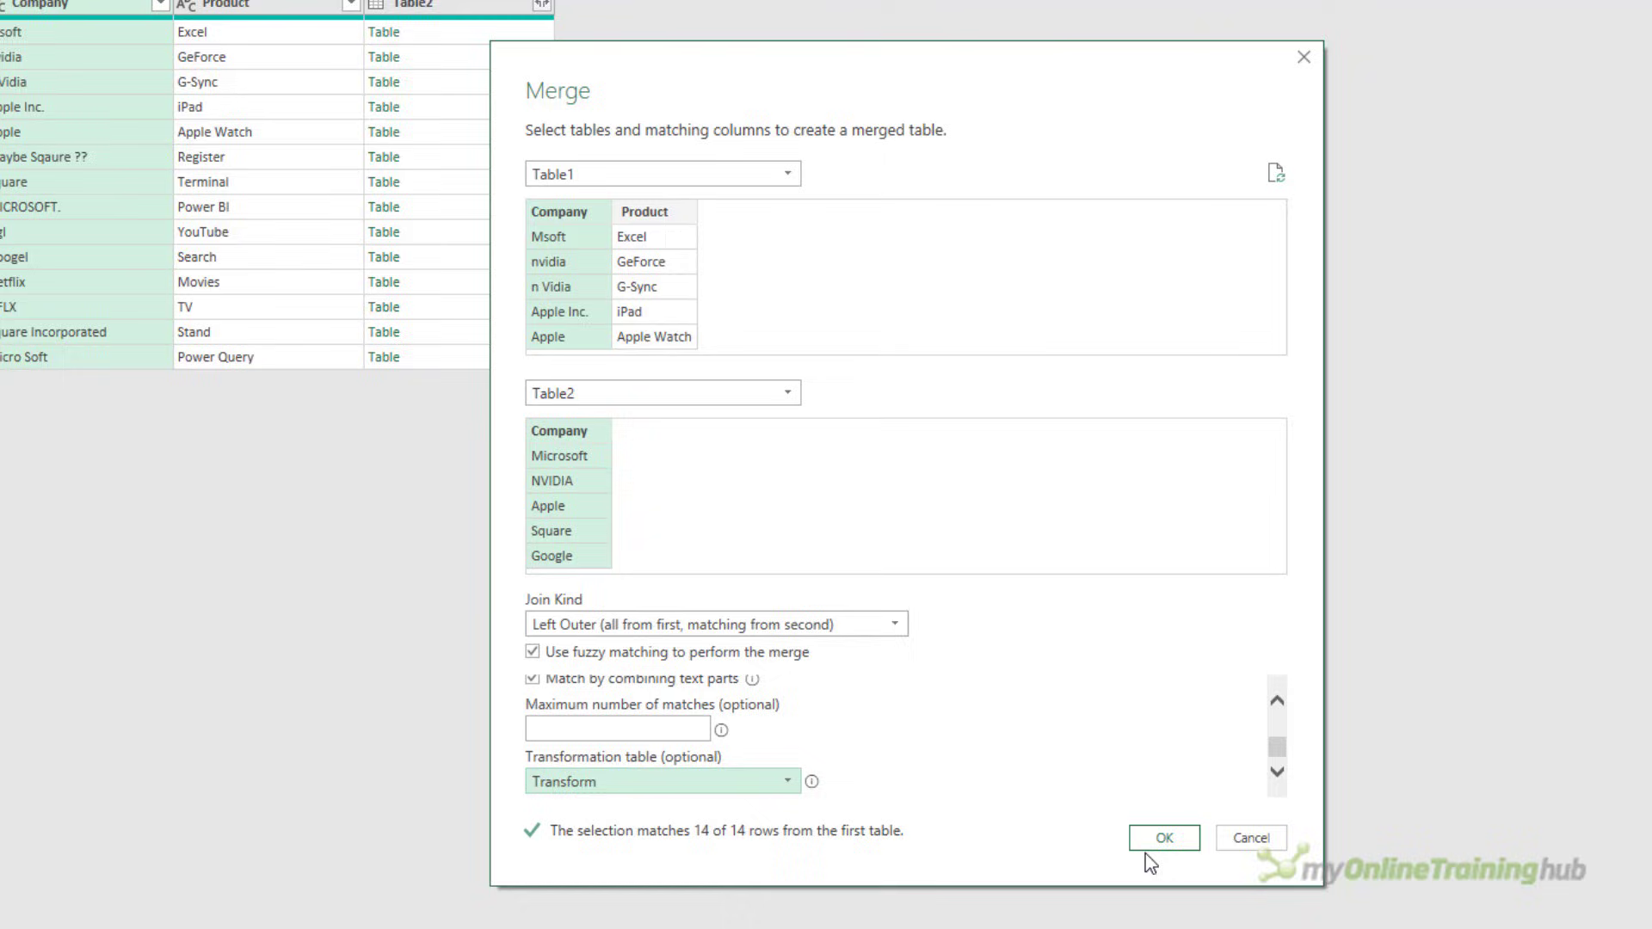
{"action": "left_click", "coordinate": [1163, 838]}
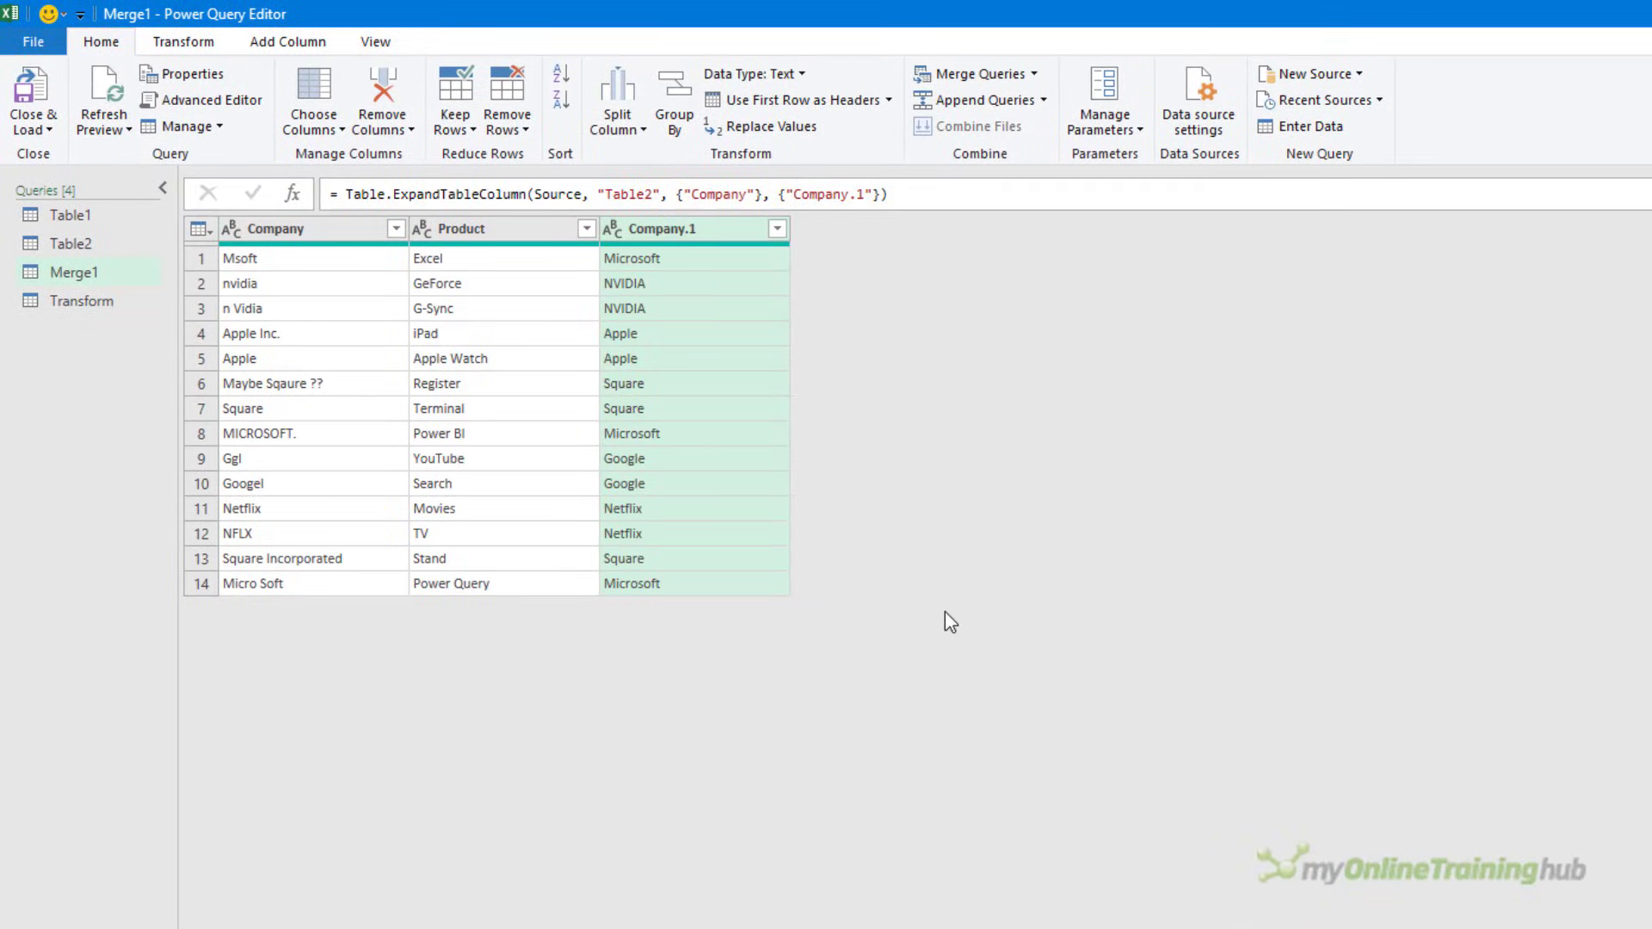
Remove the original Company column from Merge1 and move the Company.1 column before Product.
{"action": "left_click", "coordinate": [260, 234]}
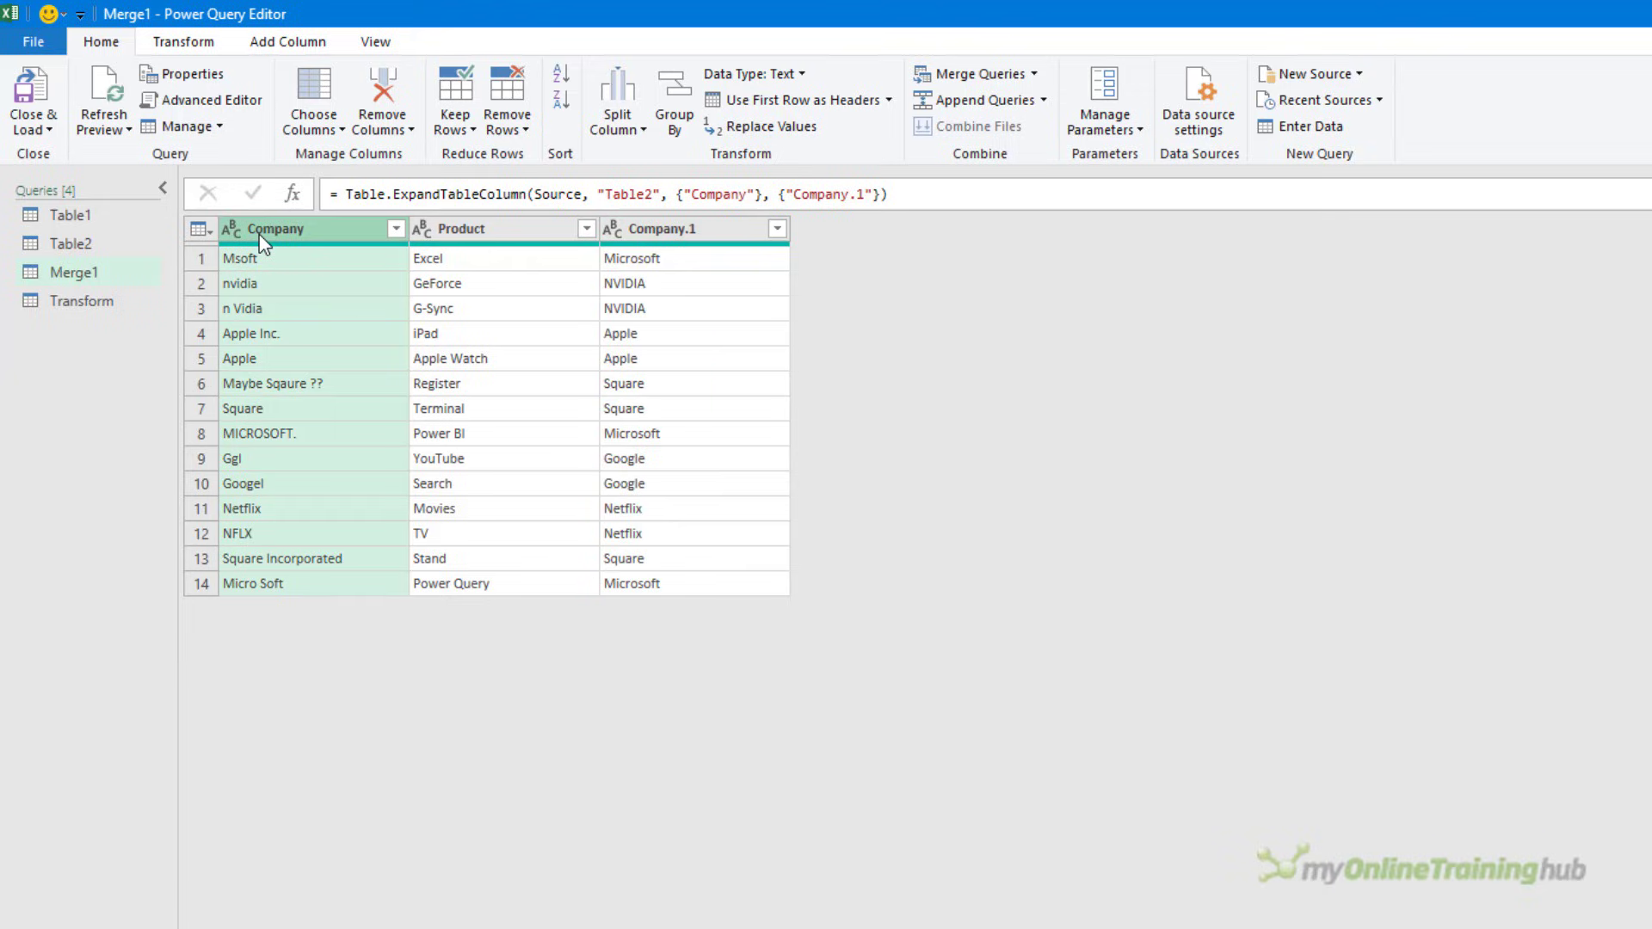
{"action": "key", "text": "Delete"}
{"action": "left_click", "coordinate": [477, 230]}
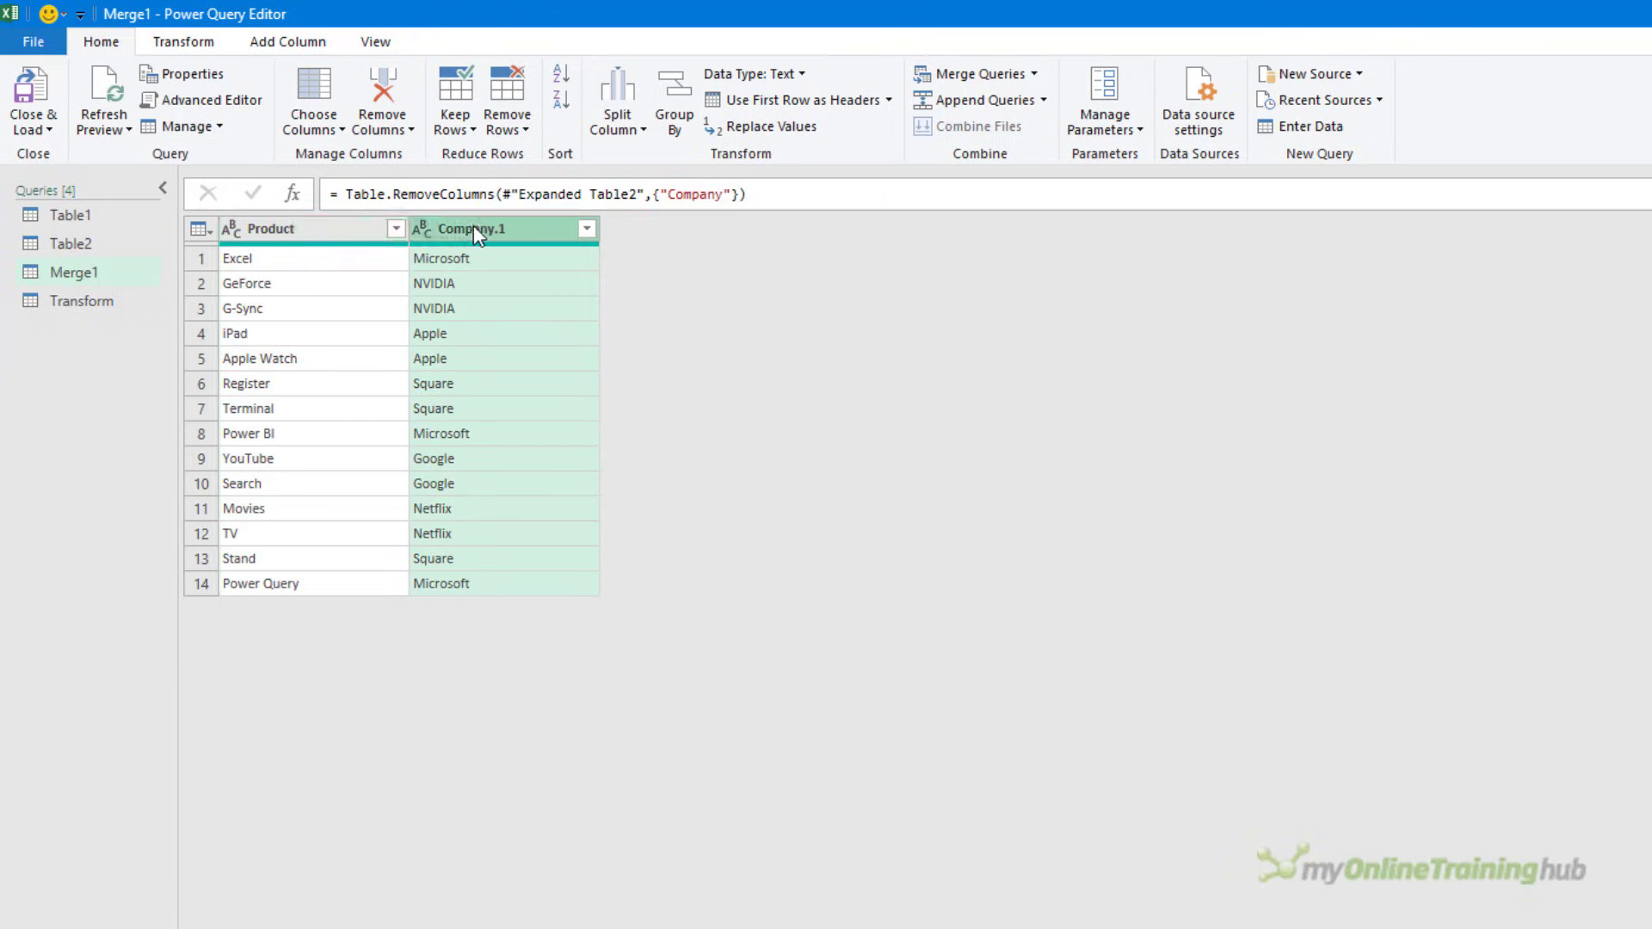
{"action": "left_click_drag", "start_coordinate": [475, 229], "coordinate": [313, 233]}
Rename the Company.1 column to Company and load the updated query back to its worksheet.
{"action": "double_click", "coordinate": [325, 231]}
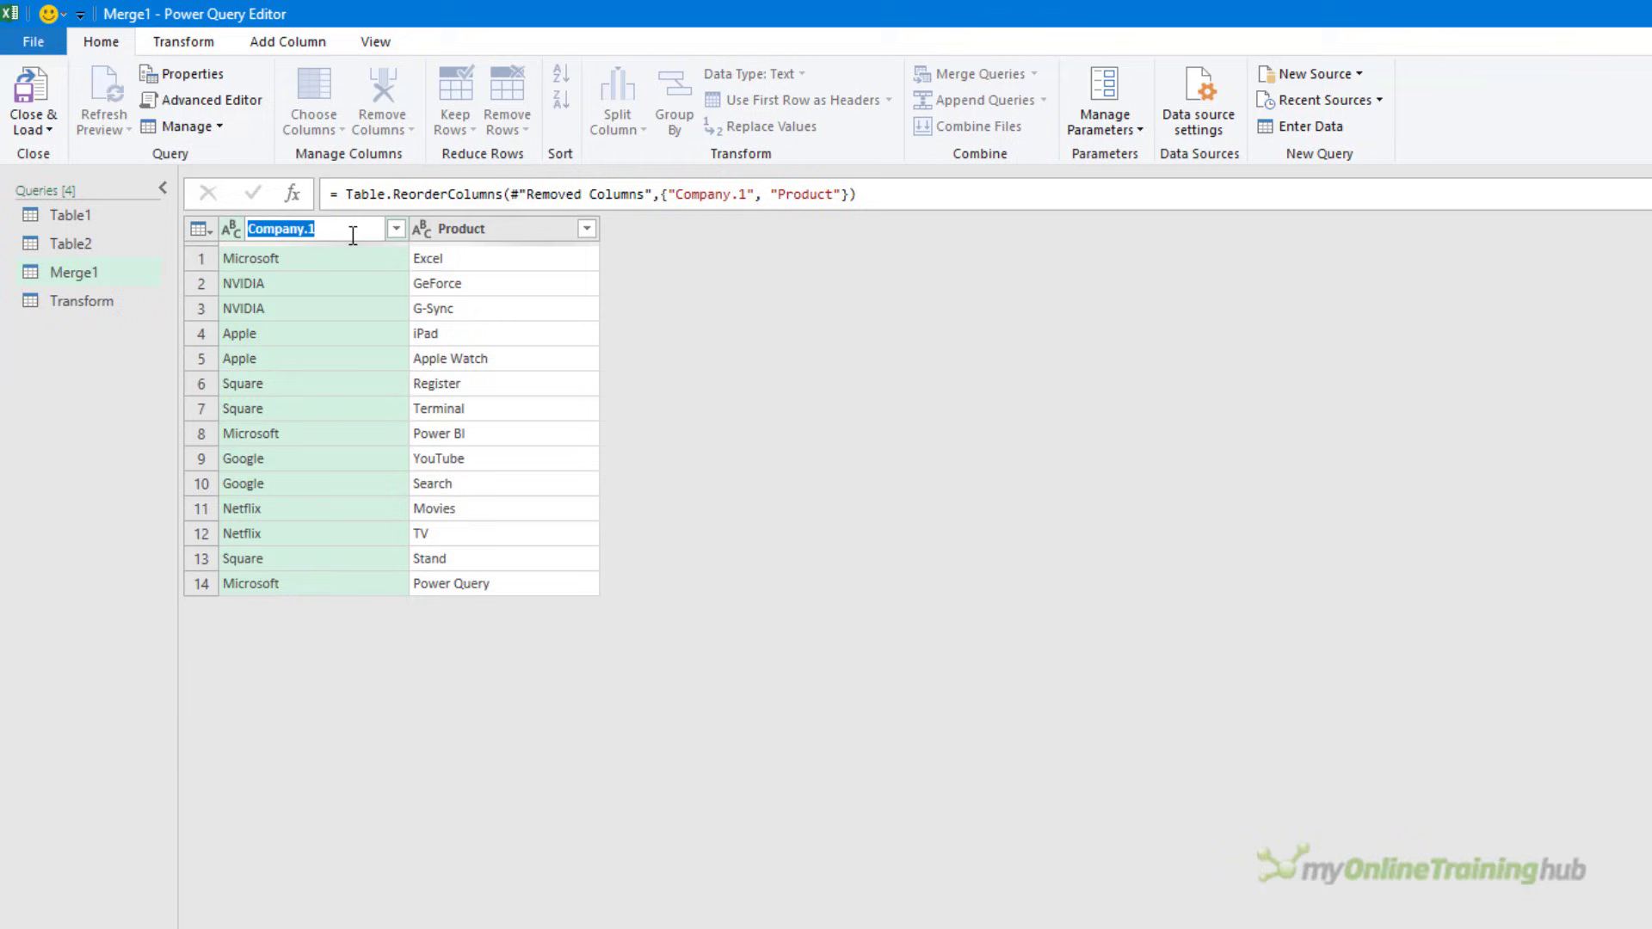
{"action": "left_click", "coordinate": [353, 235]}
{"action": "key", "text": "Return"}
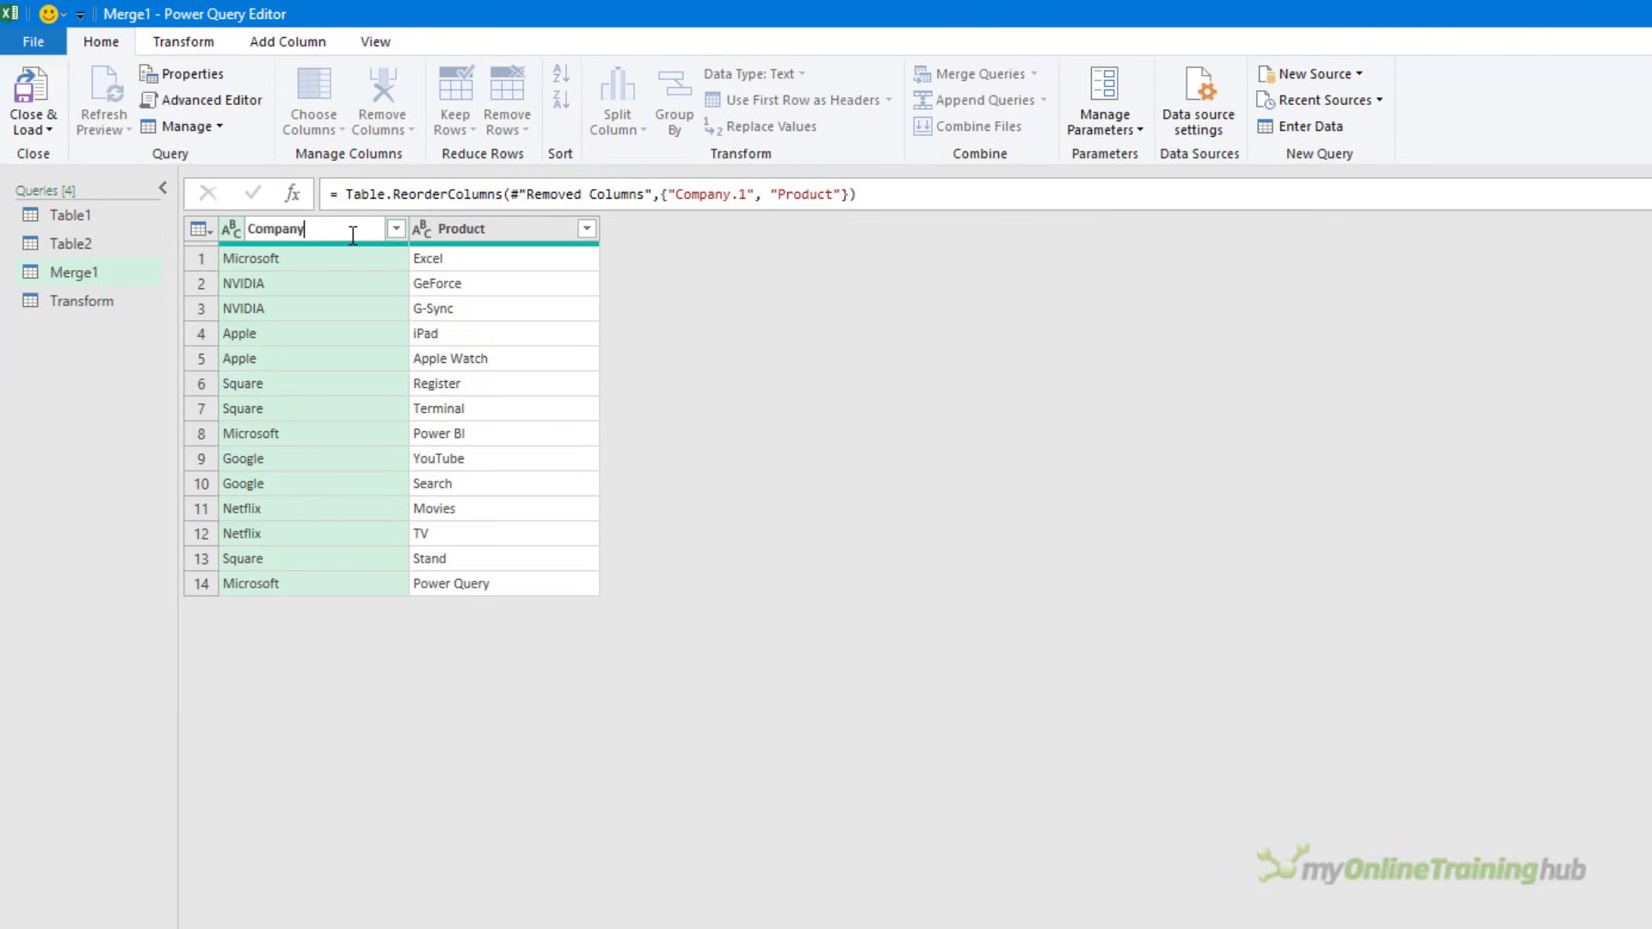
{"action": "key", "text": "Return"}
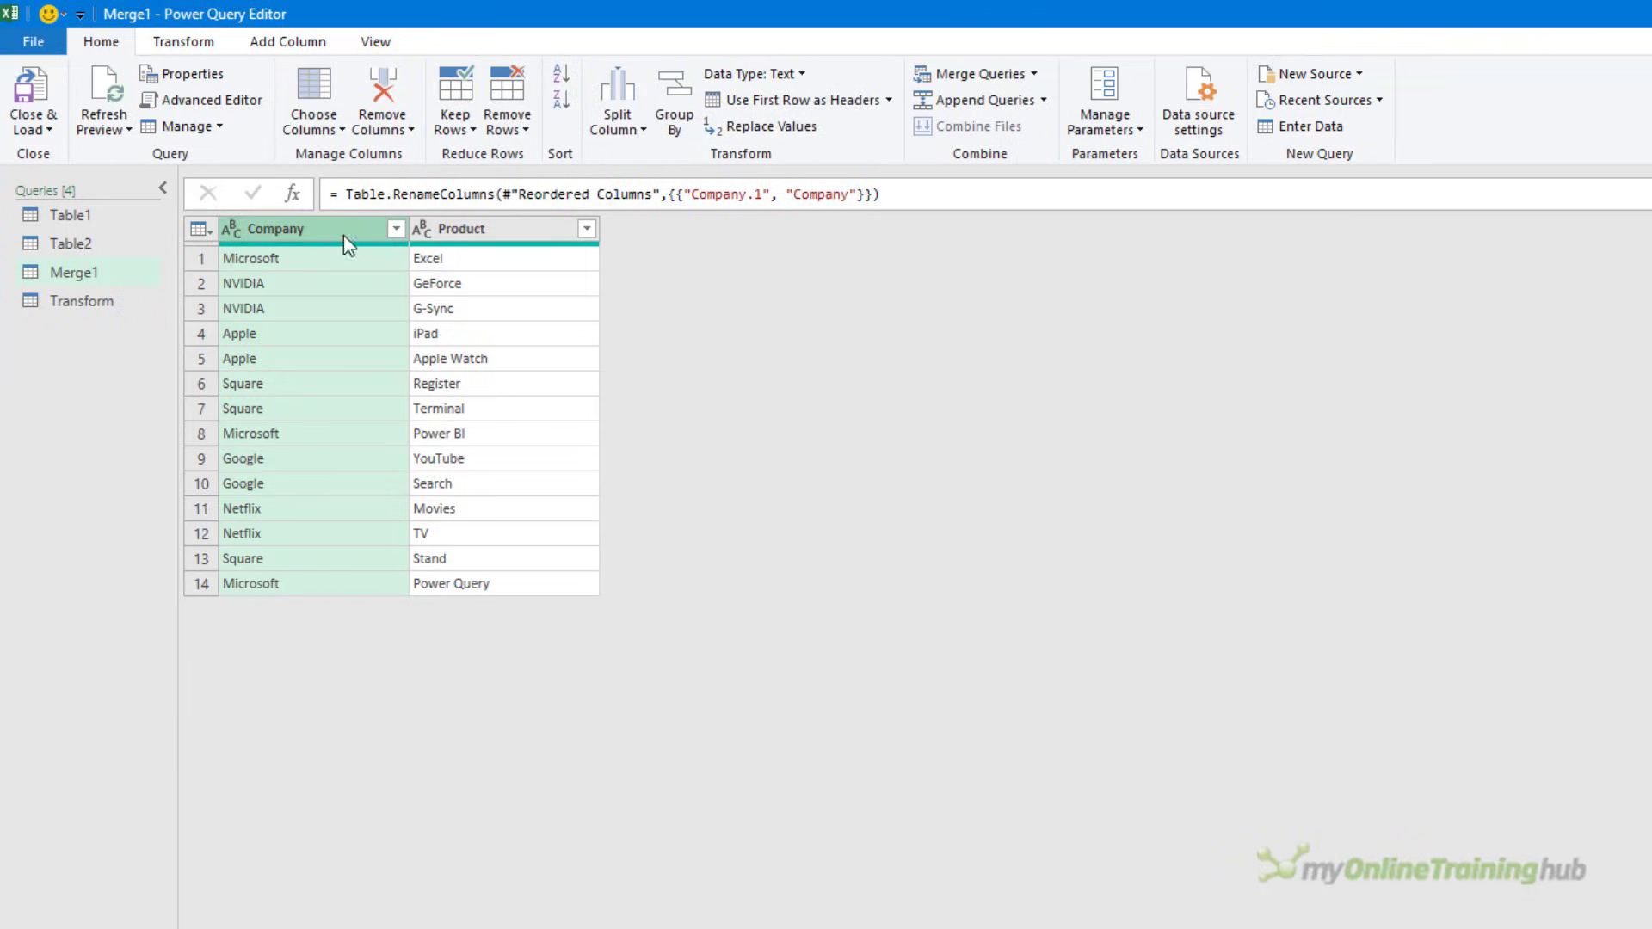
{"action": "left_click", "coordinate": [31, 93]}
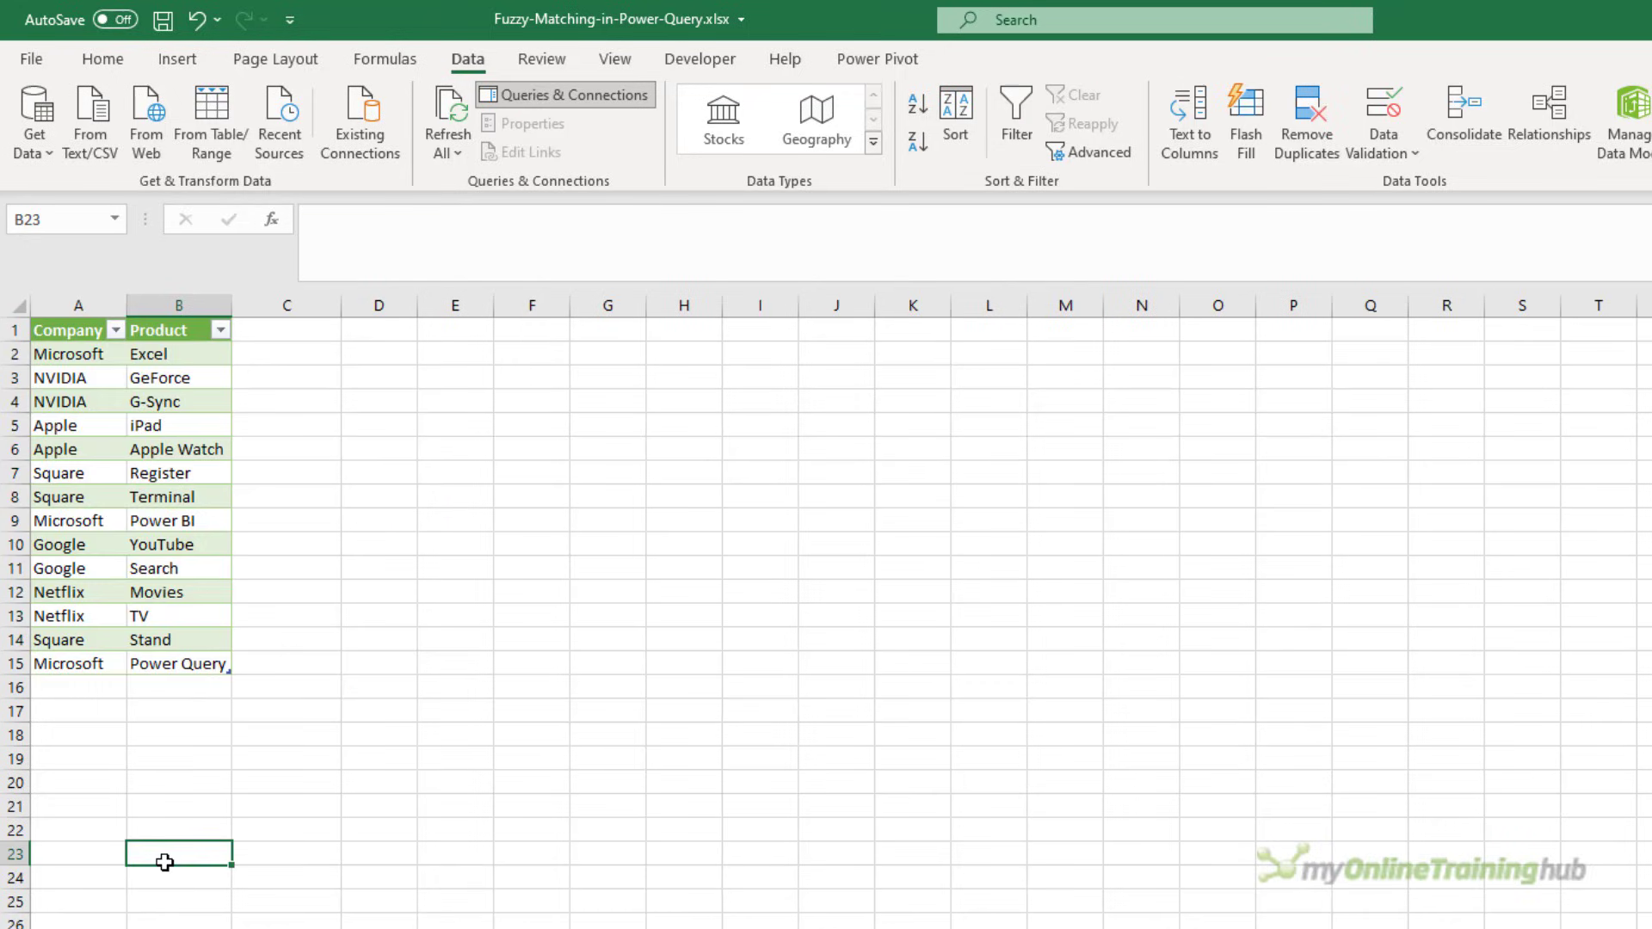